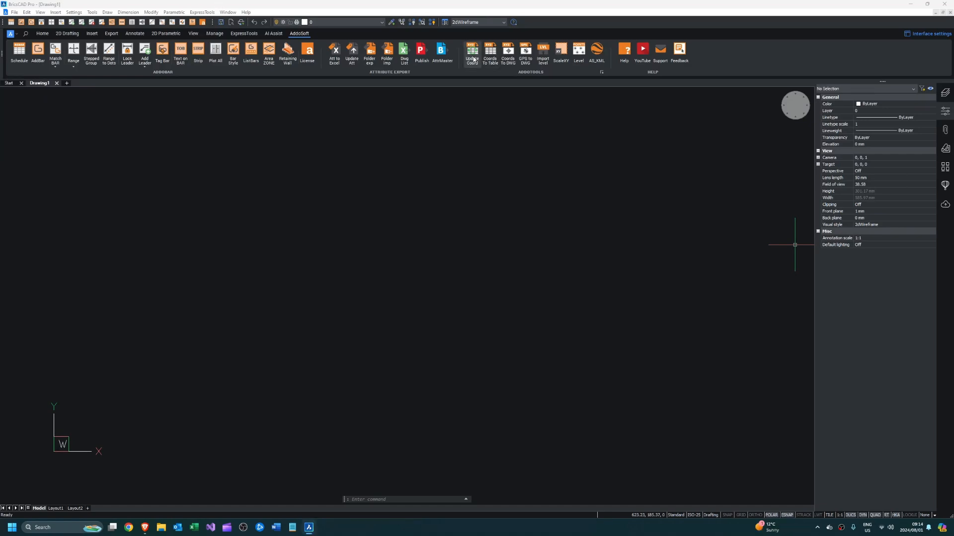
# Open Attribute Master and add the HHO subfolders 10 Roads, 30 Struct and 70 Urban to the folder list
pyautogui.click(441, 50)
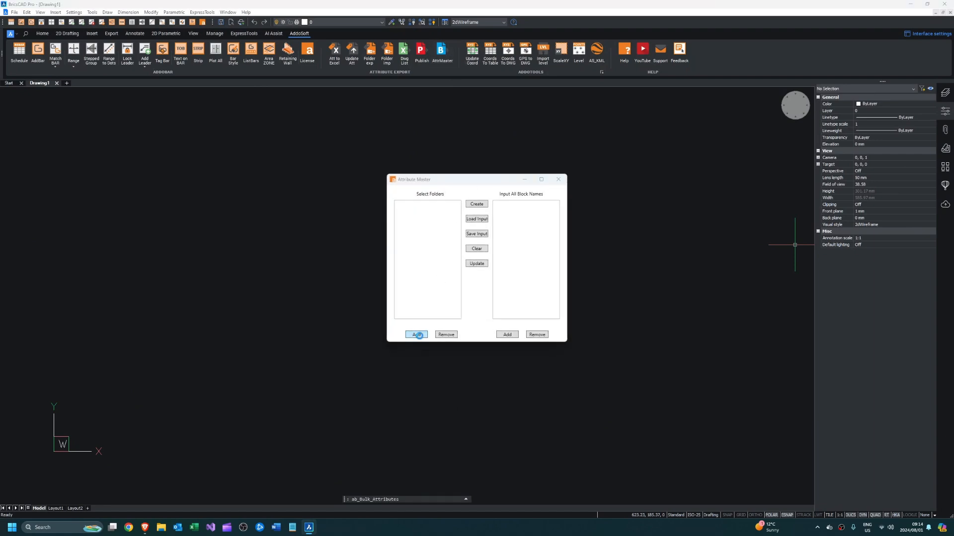
pyautogui.click(451, 225)
pyautogui.click(669, 366)
pyautogui.click(418, 335)
pyautogui.click(454, 186)
pyautogui.click(440, 245)
pyautogui.click(679, 365)
pyautogui.click(418, 335)
pyautogui.click(454, 186)
pyautogui.click(458, 278)
pyautogui.click(671, 364)
# Add Sanral Title Sheet and Title Block Text to the block name list, using the clipboard history
pyautogui.click(507, 334)
pyautogui.press('super+v')
pyautogui.click(479, 325)
pyautogui.press('Return')
pyautogui.click(507, 334)
pyautogui.press('super+v')
pyautogui.click(489, 360)
pyautogui.press('Return')
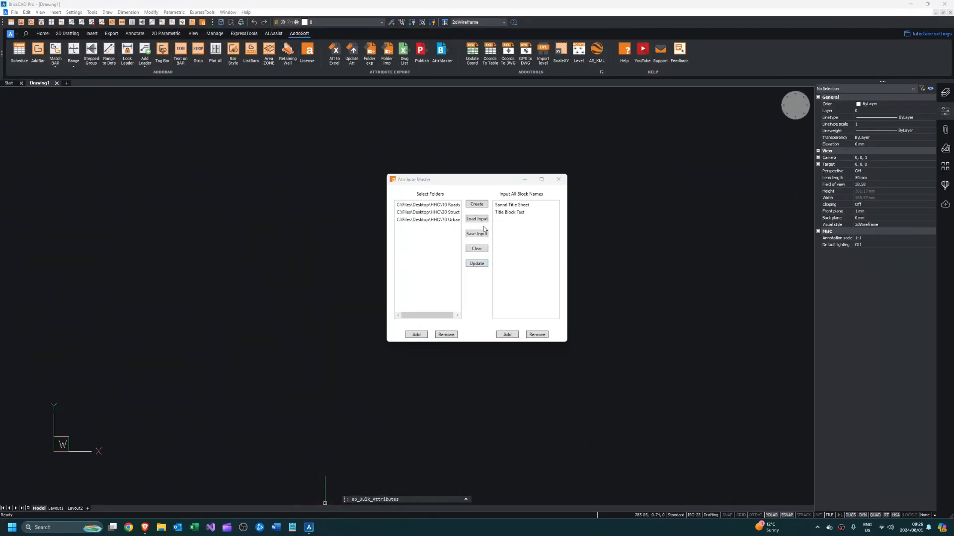
# Create the attribute spreadsheet in the HHO folder from all listed drawings
pyautogui.click(477, 205)
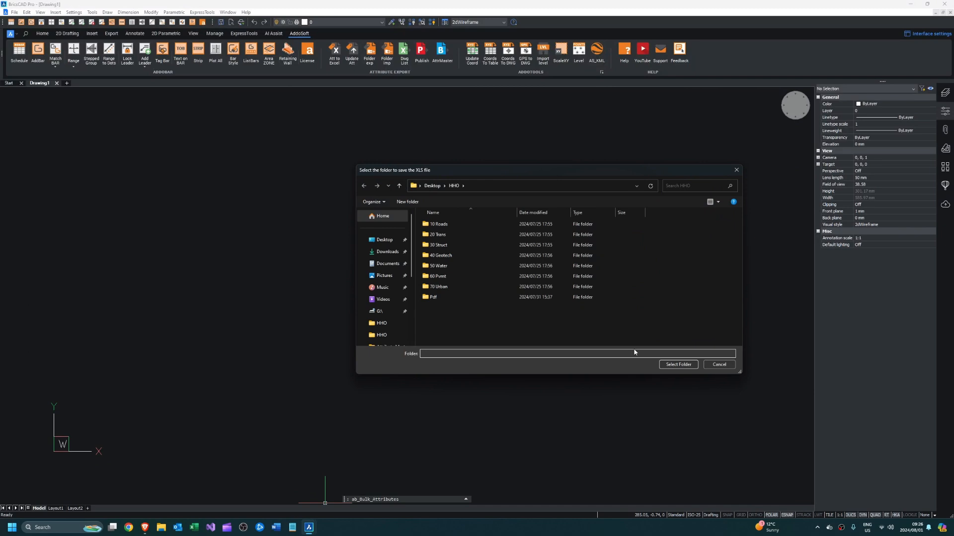
pyautogui.click(693, 367)
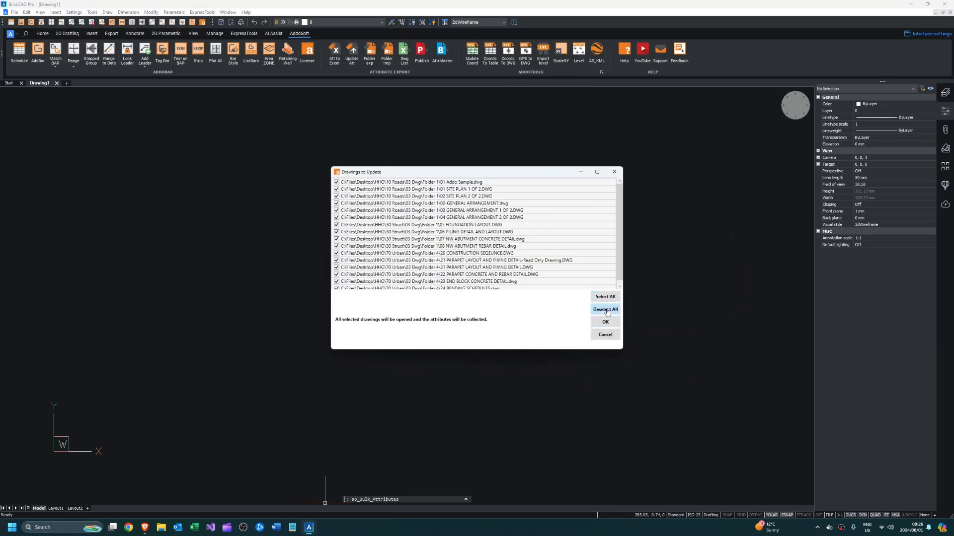
pyautogui.click(613, 321)
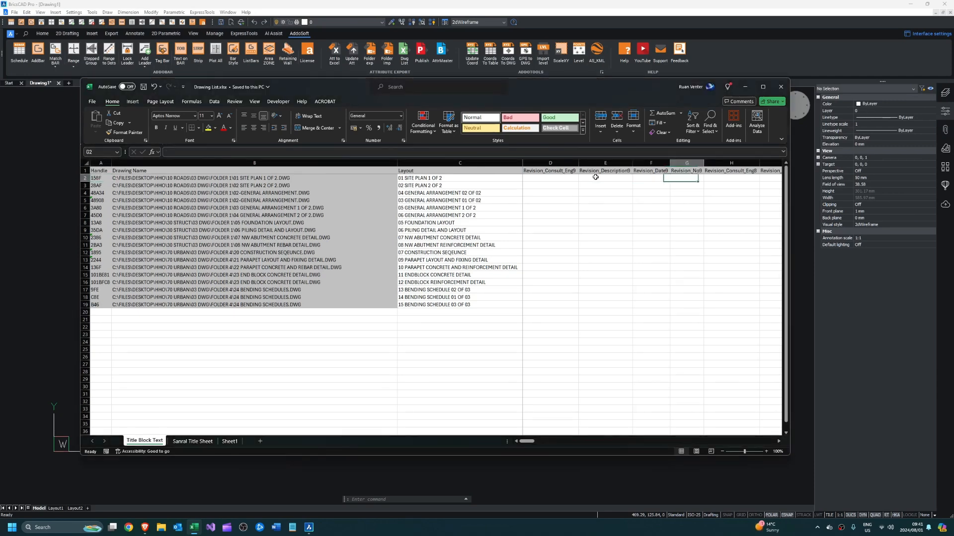
# In the Excel drawing list, set Drawing_Version to V2 for every drawing and save the workbook
pyautogui.hscroll(1, 628, 193)
pyautogui.write('V2')
pyautogui.press('Return')
pyautogui.write('V2')
pyautogui.press('Return')
pyautogui.moveTo(662, 186); pyautogui.dragTo(663, 179)
pyautogui.doubleClick(681, 189)
pyautogui.click(144, 87)
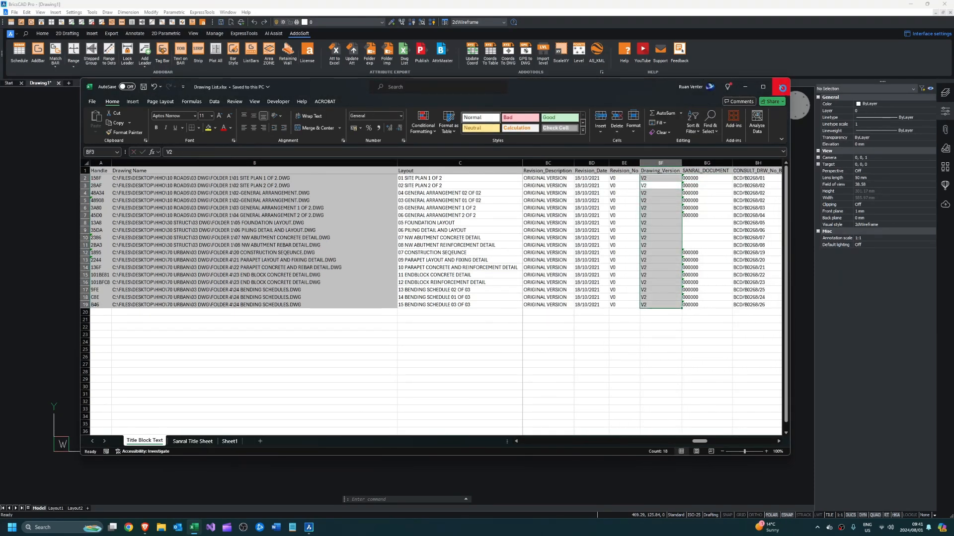
# Close the workbook and use Attribute Master to update all listed drawings from Drawing List.xlsx
pyautogui.click(780, 87)
pyautogui.click(440, 52)
pyautogui.click(477, 264)
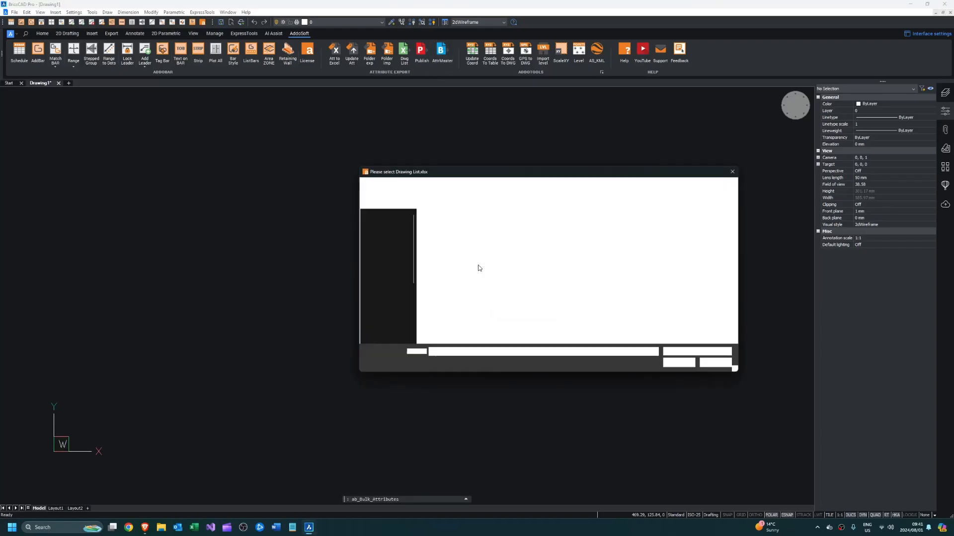
pyautogui.click(478, 308)
pyautogui.click(673, 367)
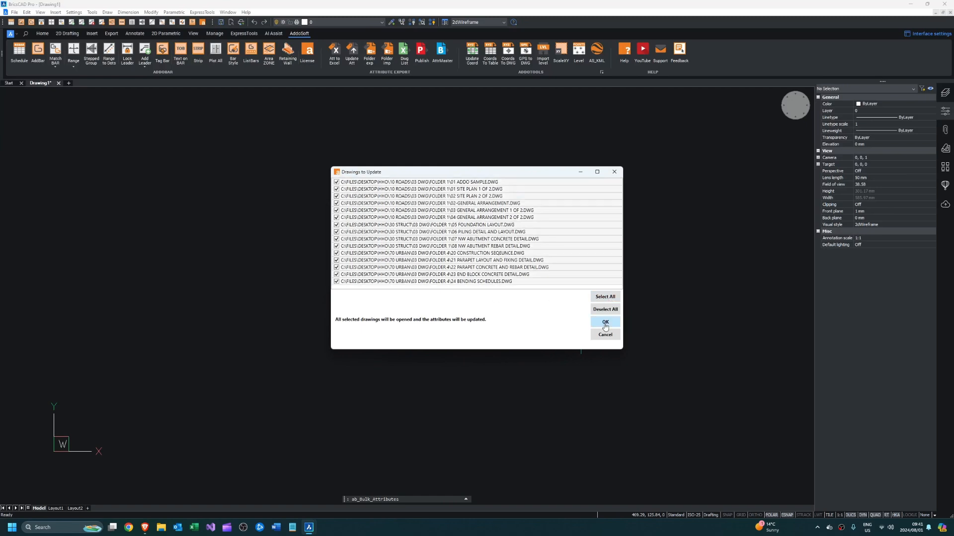
pyautogui.click(604, 324)
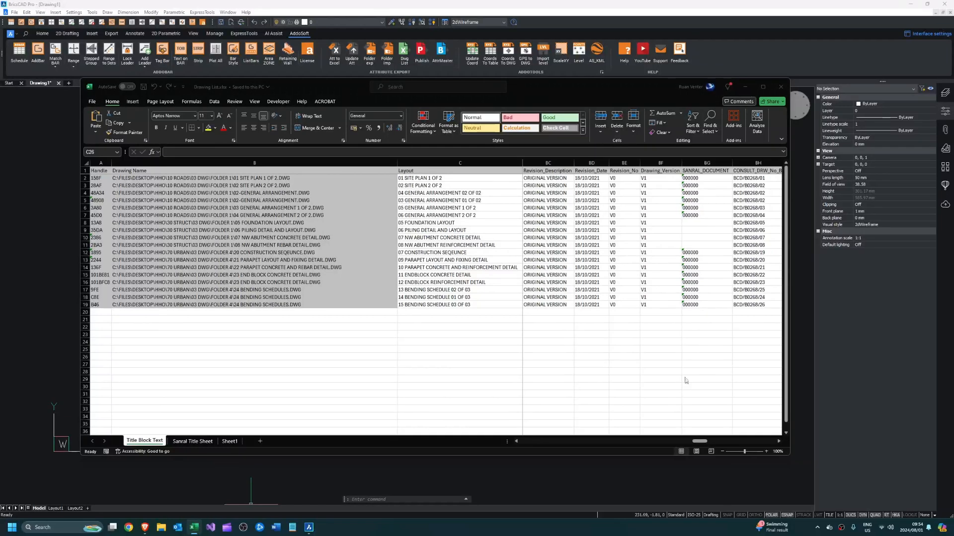
# Insert a column after Layout in the Title Block Text sheet and head it "Pdf Name"
pyautogui.moveTo(466, 180); pyautogui.dragTo(457, 298)
pyautogui.moveTo(699, 441); pyautogui.dragTo(516, 456)
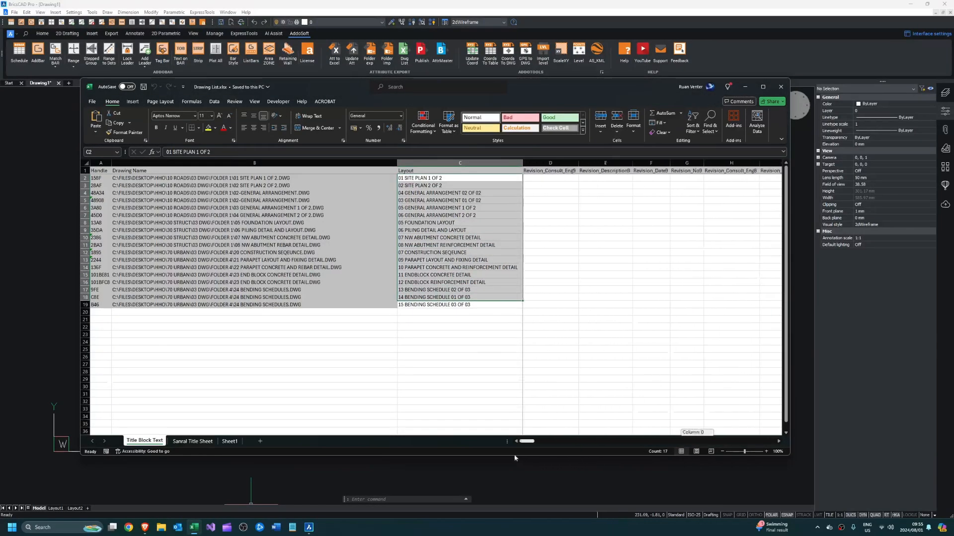
pyautogui.click(546, 254)
pyautogui.click(550, 163)
pyautogui.rightClick(536, 164)
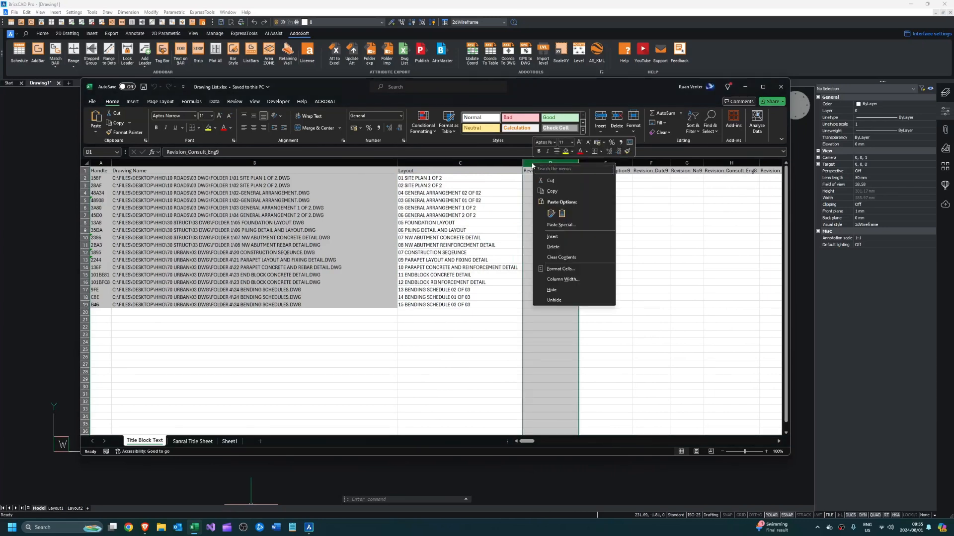
pyautogui.click(571, 236)
pyautogui.click(550, 170)
pyautogui.write('Pdf Name')
pyautogui.press('Return')
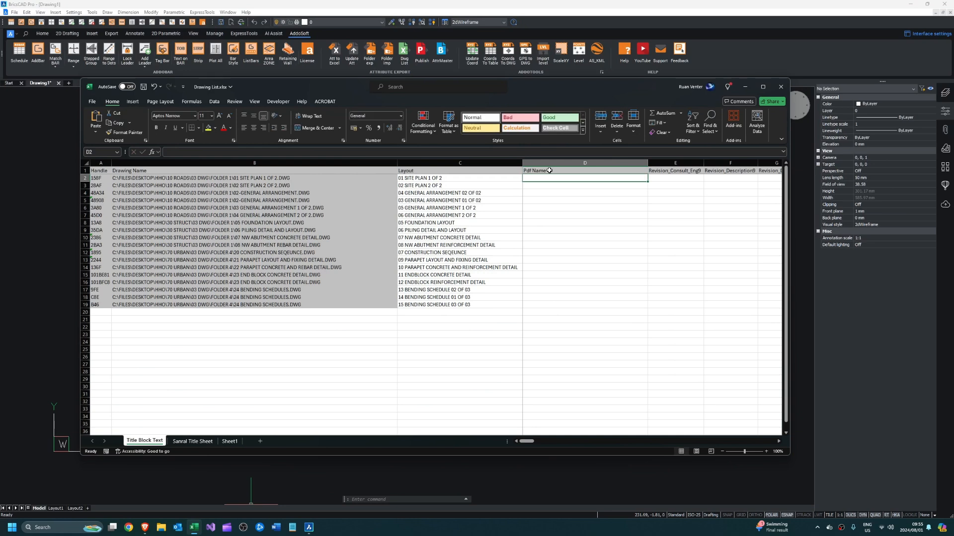
# Enter "New Name Here" in D2, reference it with =D2 in D3, and fill the formula down the Pdf Name column
pyautogui.write('New Name Here')
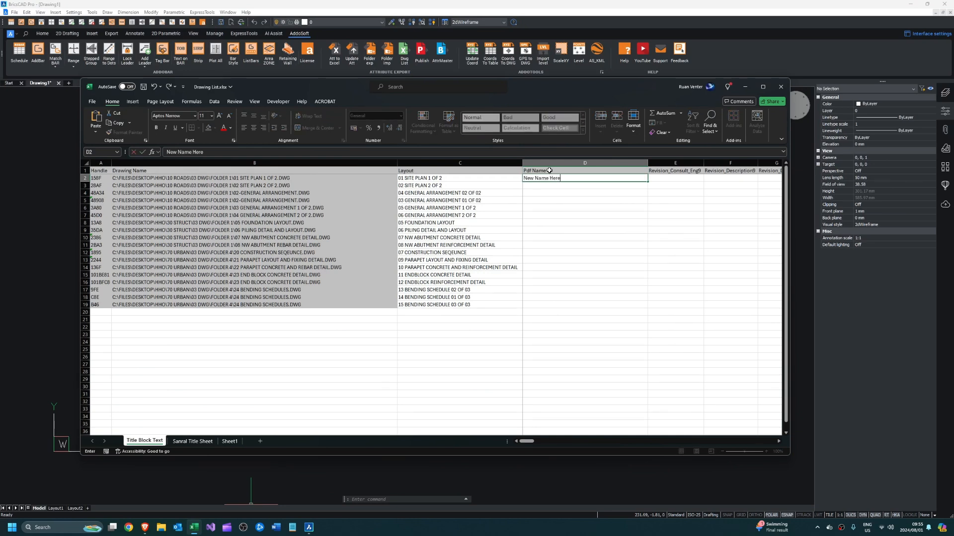
pyautogui.press('Return')
pyautogui.write('N')
pyautogui.press('Return')
pyautogui.click(574, 184)
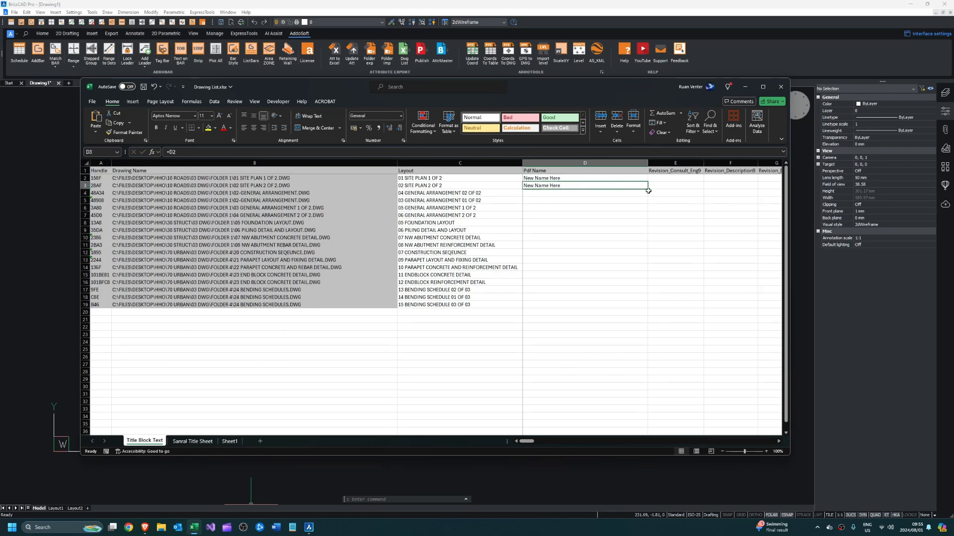
pyautogui.doubleClick(648, 190)
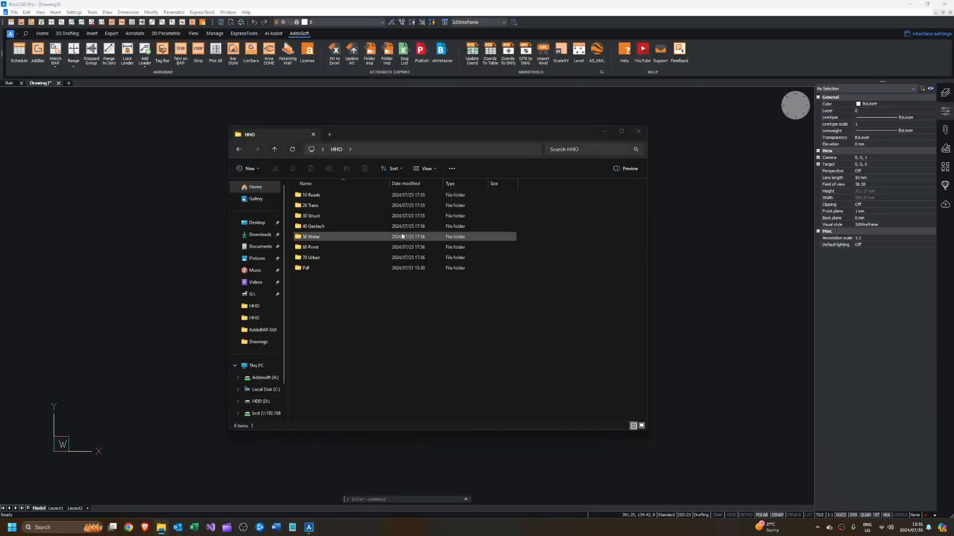
# In File Explorer, examine the drawings in the 10 Roads and 70 Urban subfolders, then return to the HHO folder
pyautogui.doubleClick(323, 195)
pyautogui.doubleClick(322, 195)
pyautogui.doubleClick(324, 196)
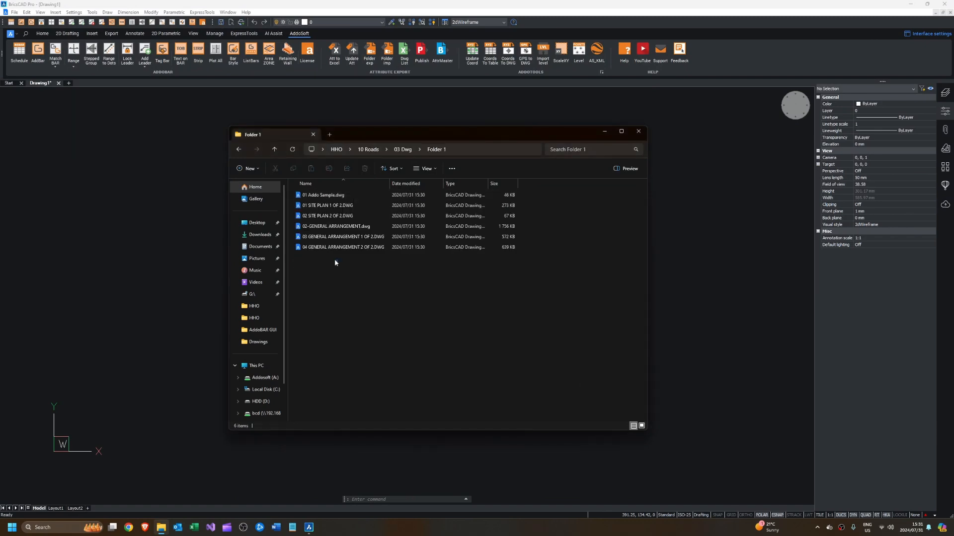
pyautogui.hotkey('ctrl', 'a')
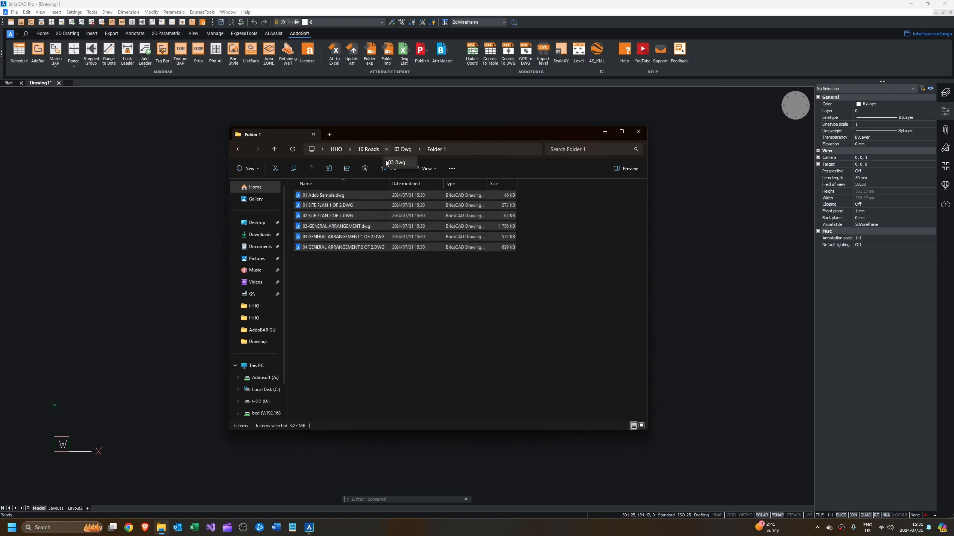
pyautogui.click(349, 149)
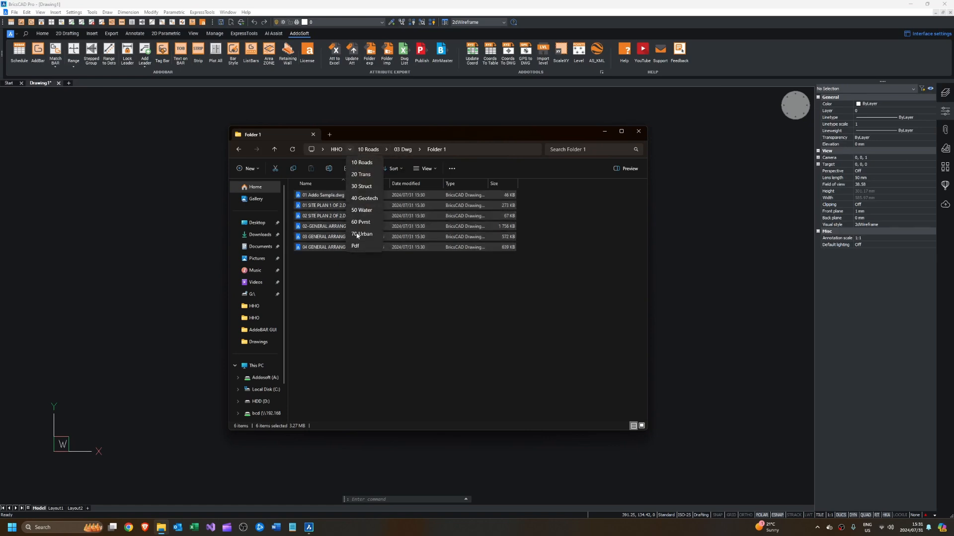
pyautogui.click(363, 233)
pyautogui.doubleClick(323, 227)
pyautogui.moveTo(359, 275); pyautogui.dragTo(343, 206)
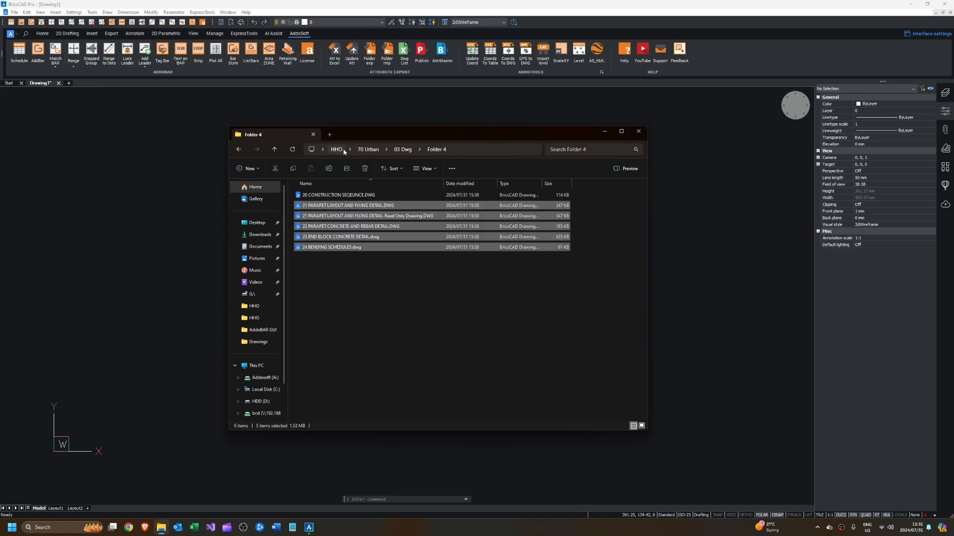
pyautogui.click(336, 150)
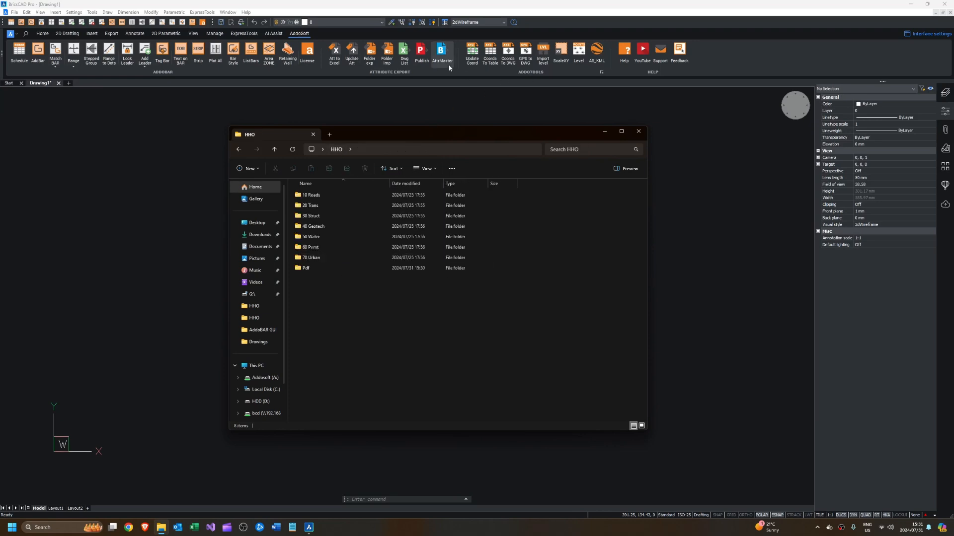
# Open Attribute Master in BricsCAD and add the whole HHO folder to the folder list
pyautogui.click(441, 52)
pyautogui.click(417, 334)
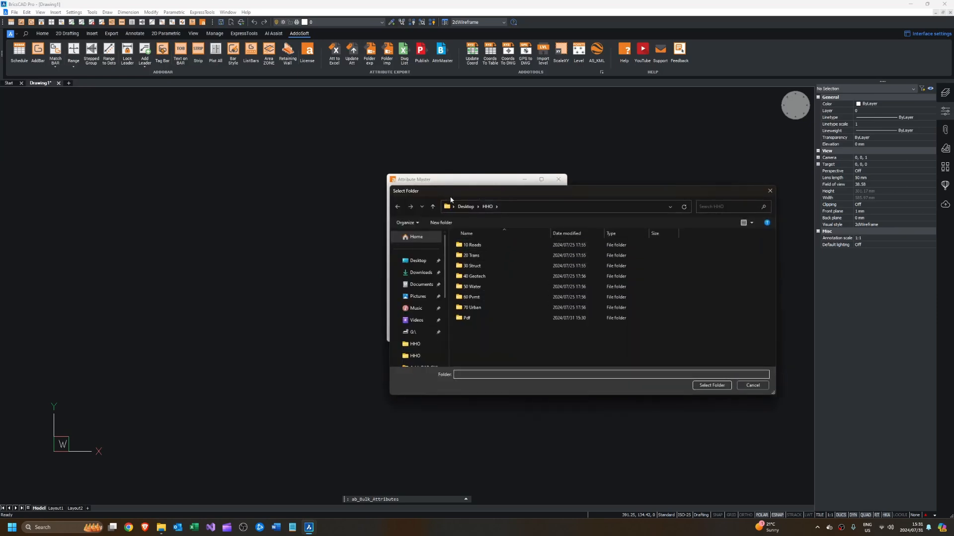
pyautogui.click(718, 387)
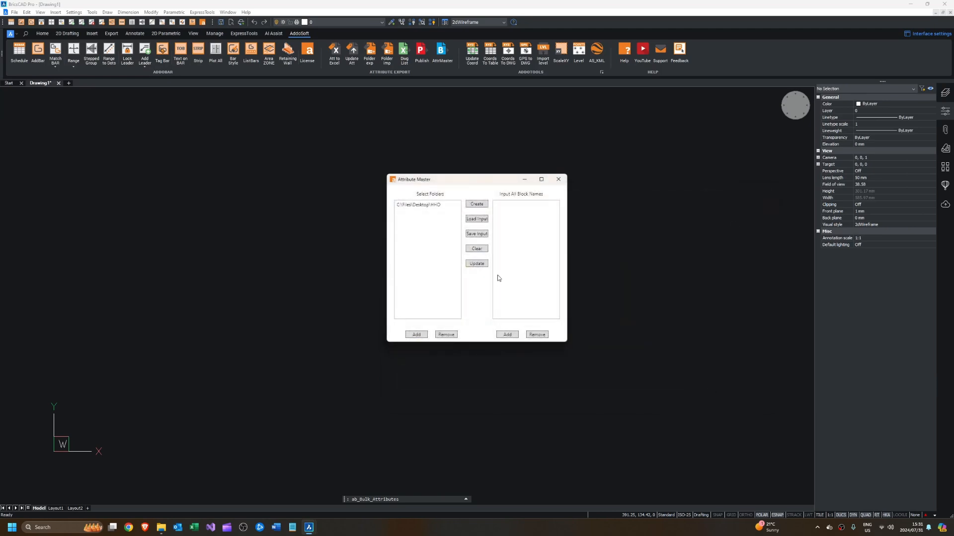
# Add the block names Title Block Text and Sanral Title Sheet to the block list for the HHO folder
pyautogui.click(506, 334)
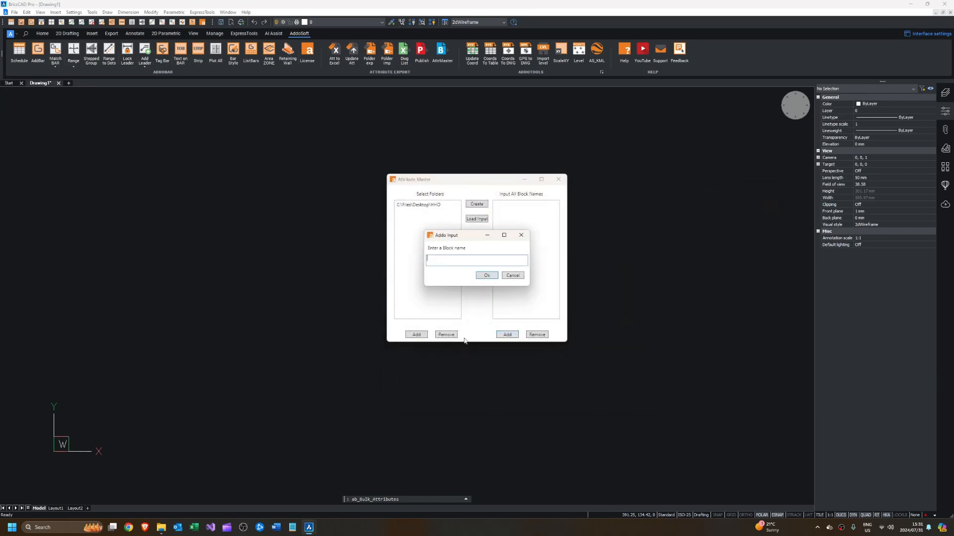
pyautogui.press('super+v')
pyautogui.click(477, 328)
pyautogui.click(486, 275)
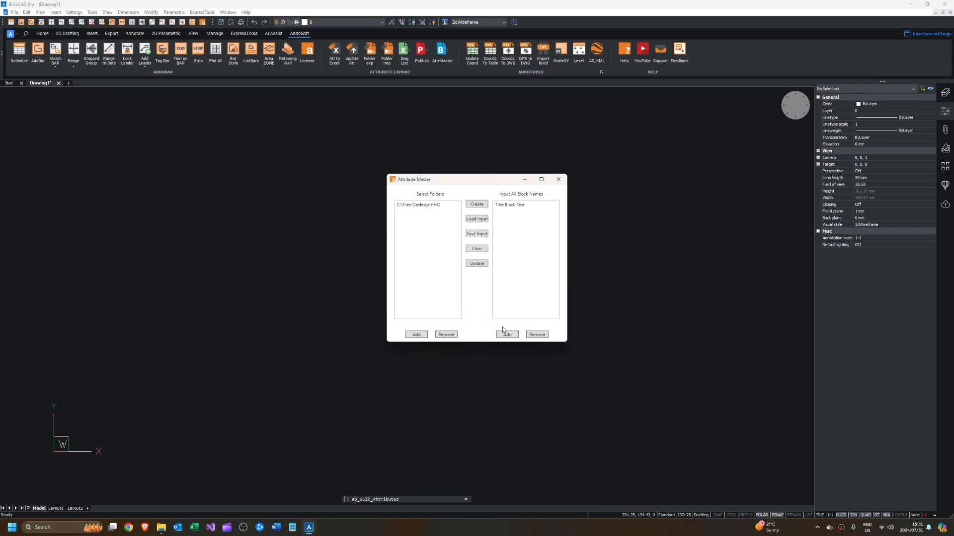
pyautogui.click(507, 335)
pyautogui.press('super+v')
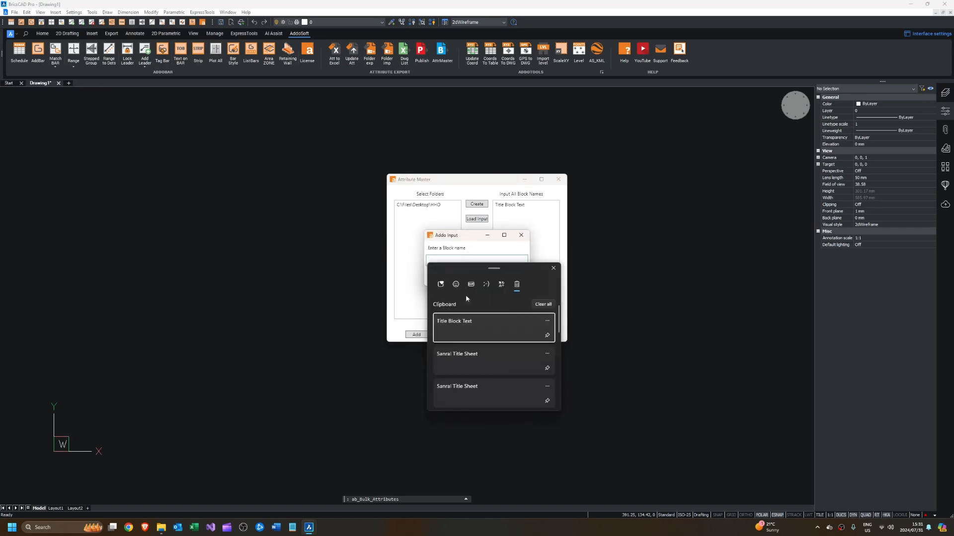
pyautogui.click(471, 359)
pyautogui.click(490, 275)
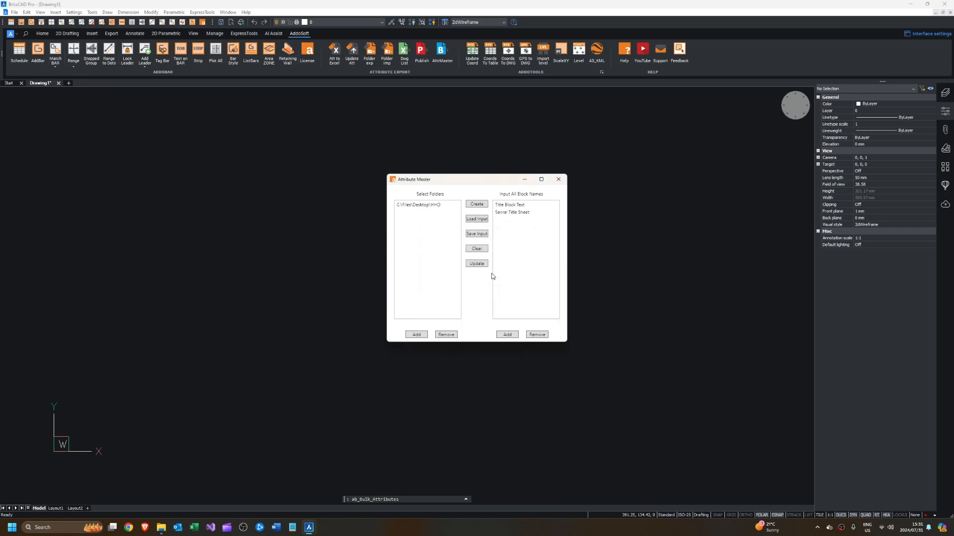
# Save the folder and block name inputs as Folder List.txt in the HHO folder
pyautogui.click(473, 235)
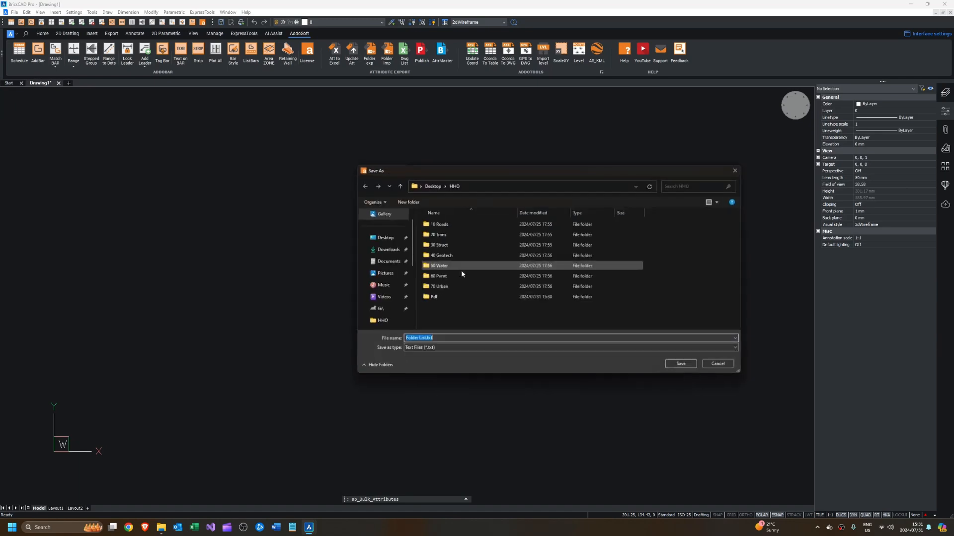
pyautogui.click(681, 365)
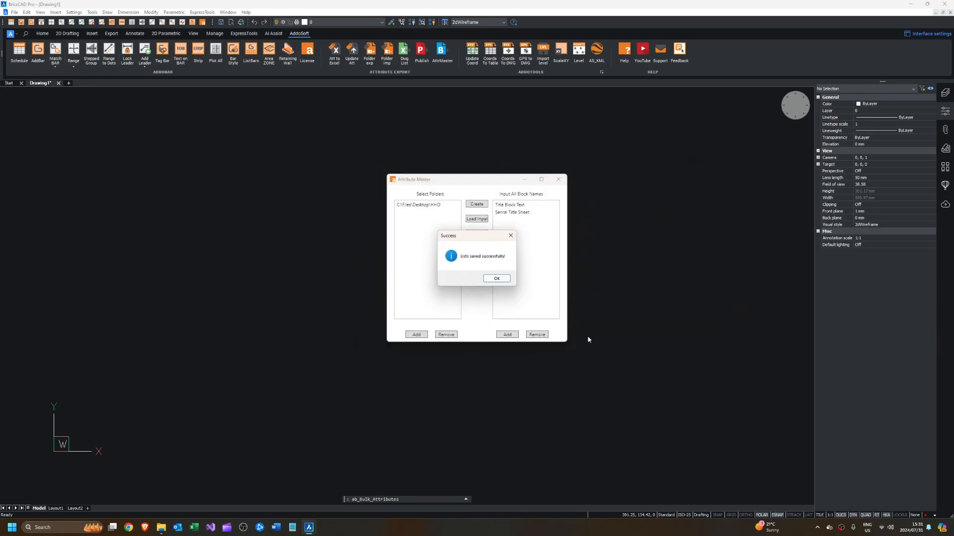
pyautogui.click(486, 279)
pyautogui.click(476, 205)
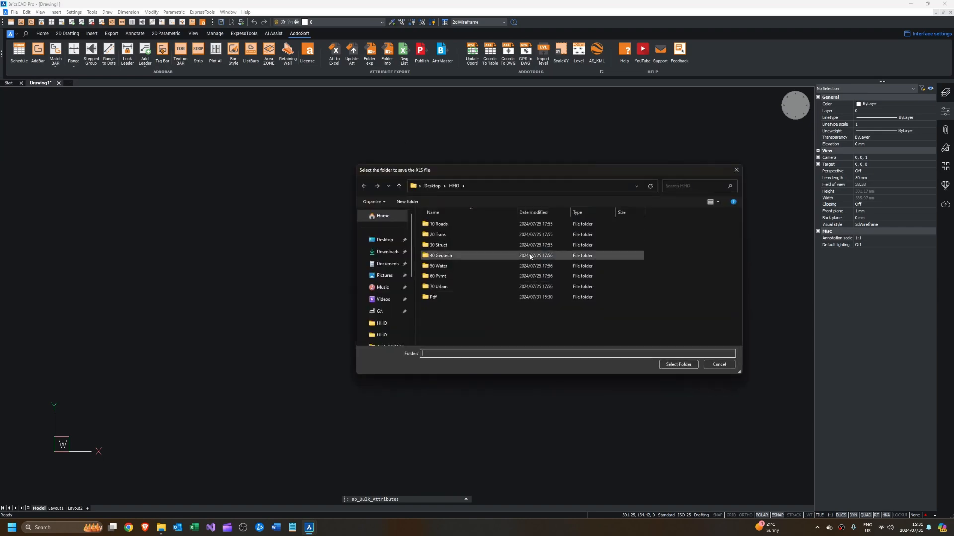
pyautogui.click(666, 365)
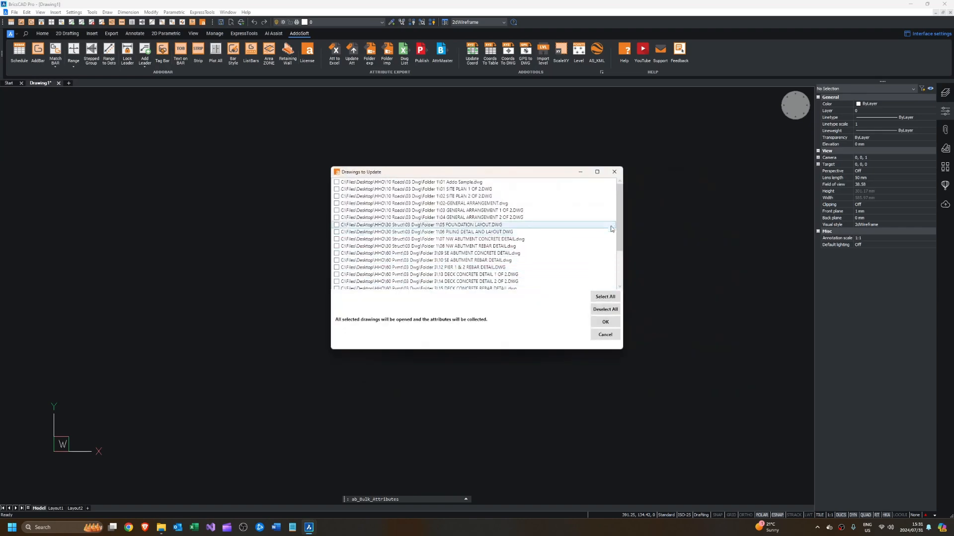
pyautogui.moveTo(617, 220); pyautogui.dragTo(624, 274)
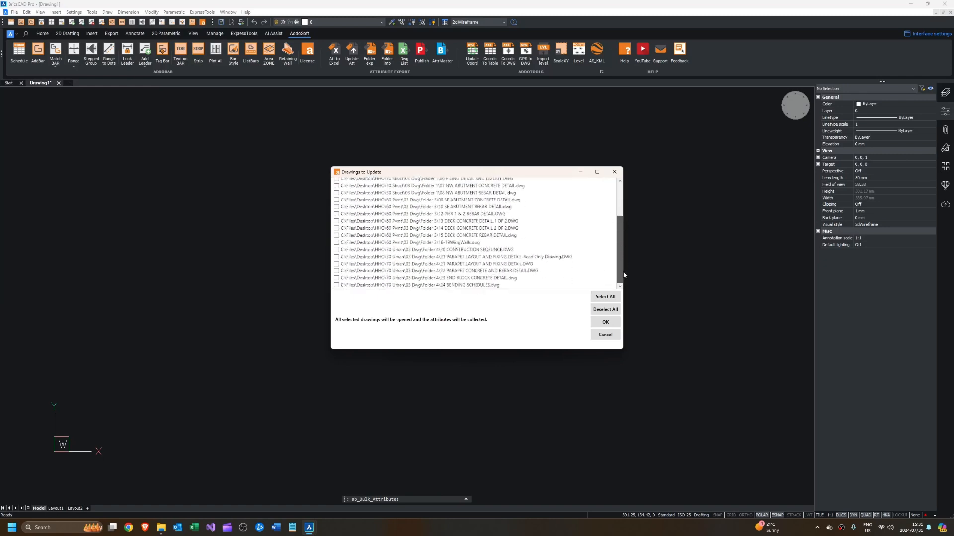
pyautogui.click(605, 335)
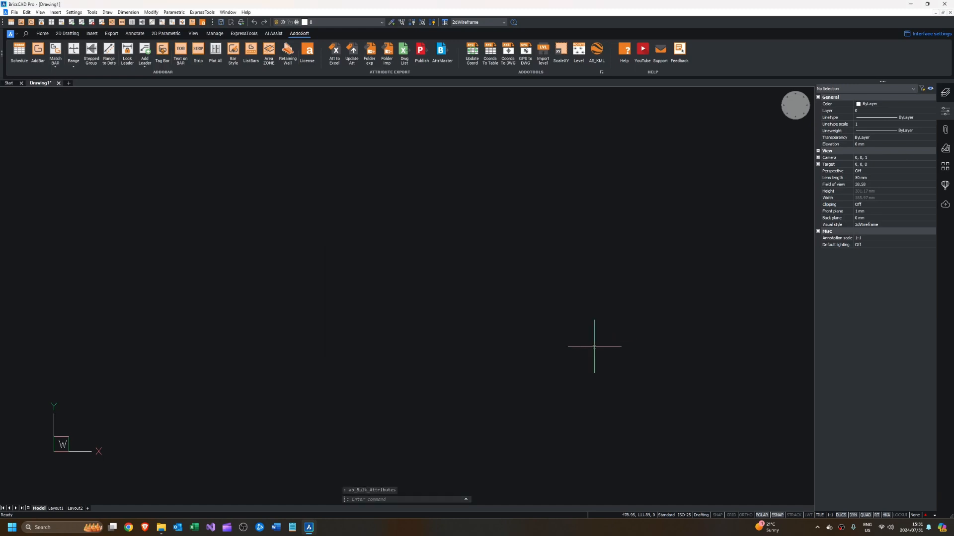
# Reopen Attribute Master, load the inputs from Folder List.txt, and remove the HHO folder from the folder list
pyautogui.click(441, 52)
pyautogui.click(476, 219)
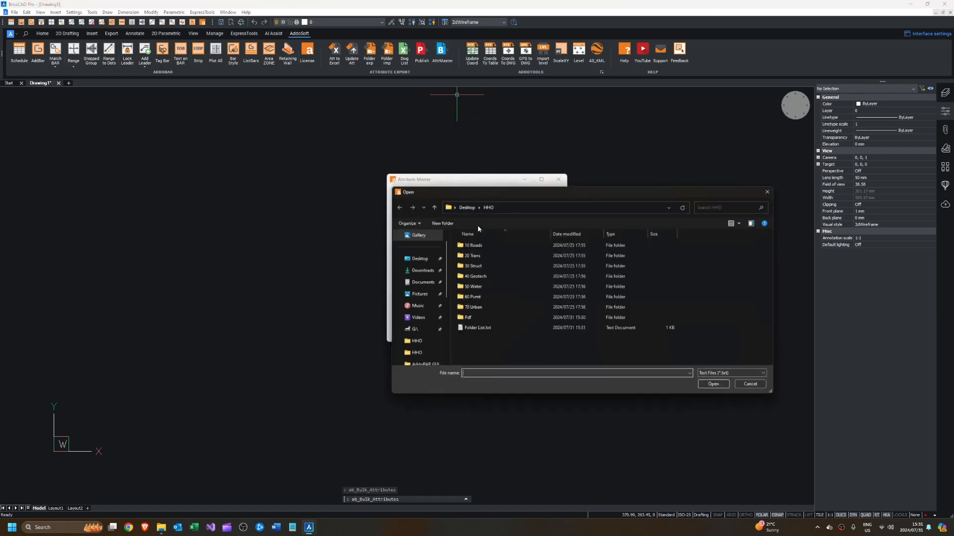
pyautogui.doubleClick(499, 331)
pyautogui.click(491, 280)
pyautogui.click(420, 206)
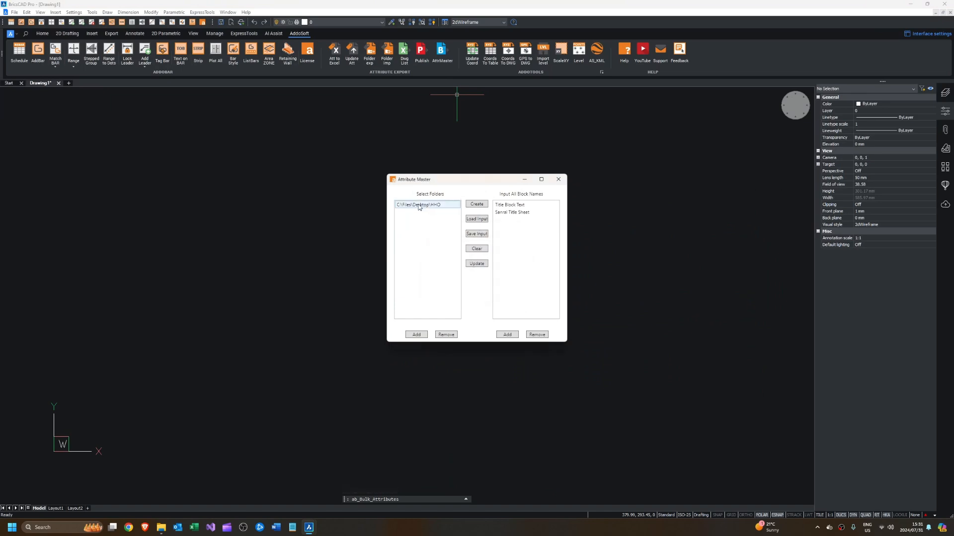
pyautogui.click(447, 336)
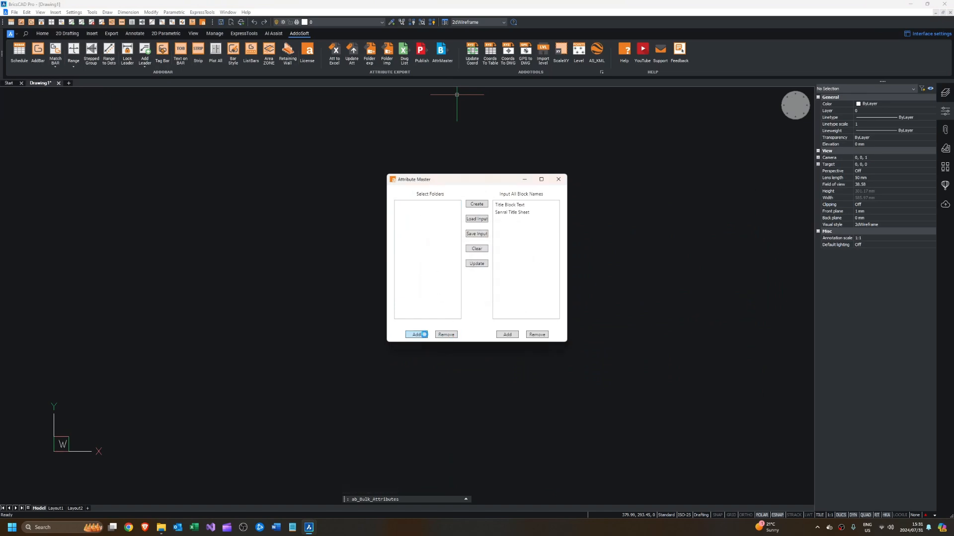
# Add the 10 Roads and 70 Urban folders from HHO to the Attribute Master folder list
pyautogui.click(417, 335)
pyautogui.click(520, 245)
pyautogui.click(711, 388)
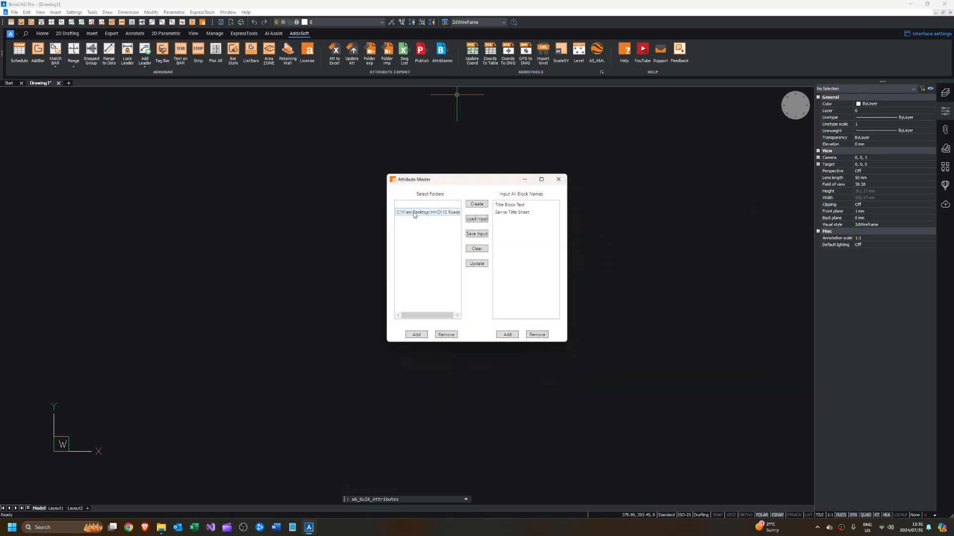
pyautogui.click(416, 334)
pyautogui.click(491, 308)
pyautogui.click(727, 386)
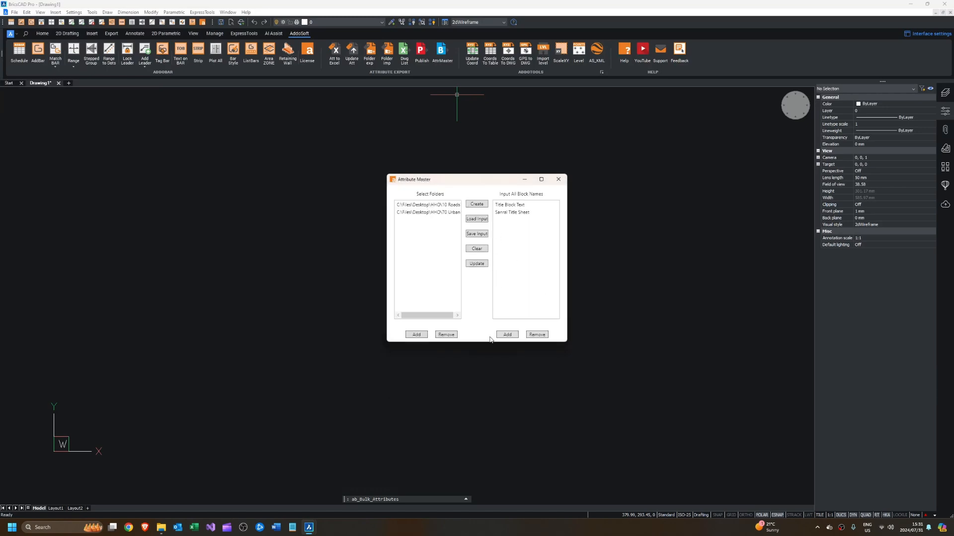
# Save the folder and block name inputs over the existing Folder List.txt in the HHO folder
pyautogui.click(476, 235)
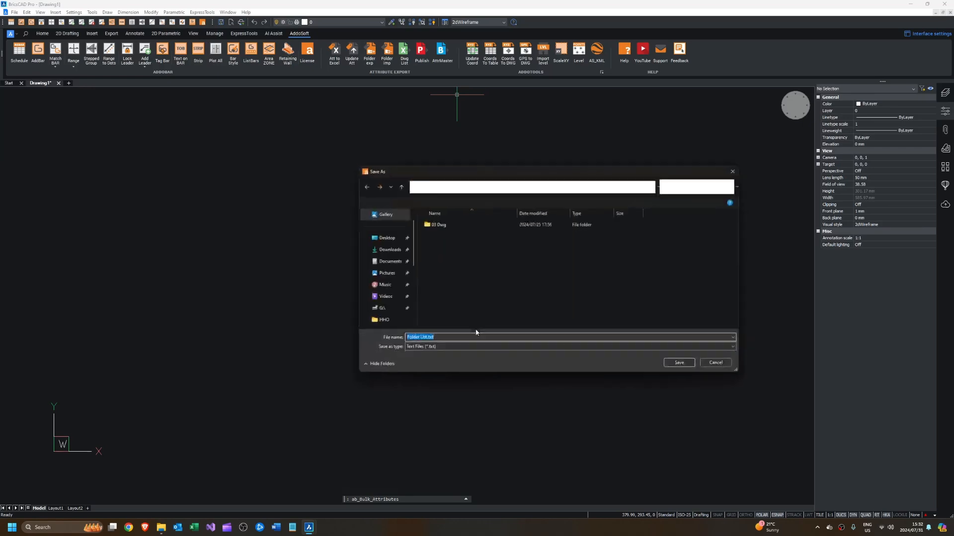
pyautogui.click(455, 187)
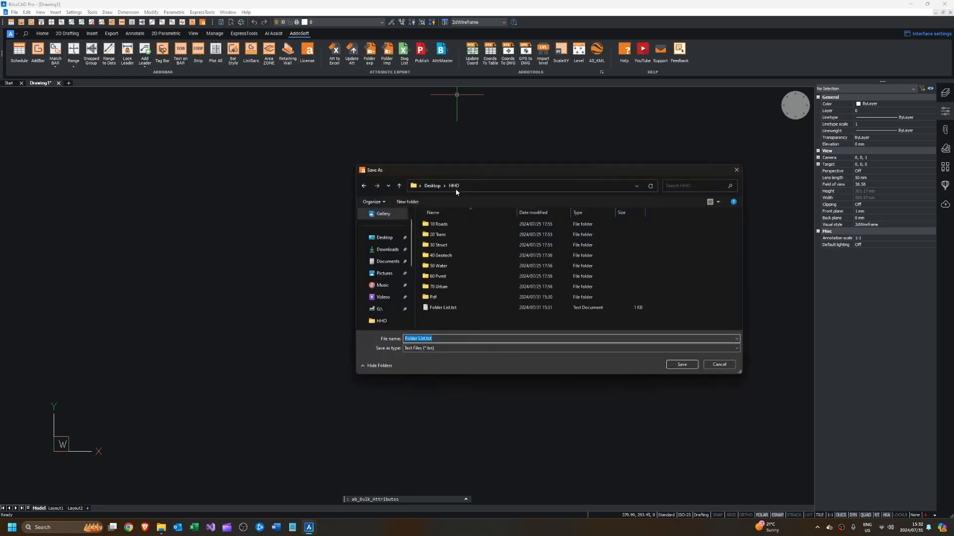
pyautogui.doubleClick(456, 307)
pyautogui.click(569, 290)
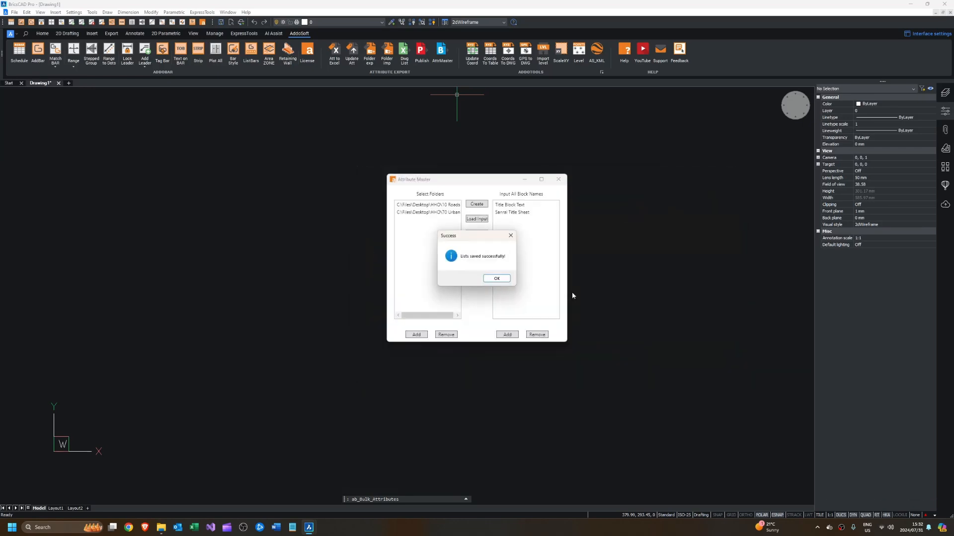
pyautogui.click(502, 279)
# Create Drawing List.xlsx in the HHO folder from all drawings found, and show its Title Block Text sheet
pyautogui.click(477, 206)
pyautogui.click(667, 366)
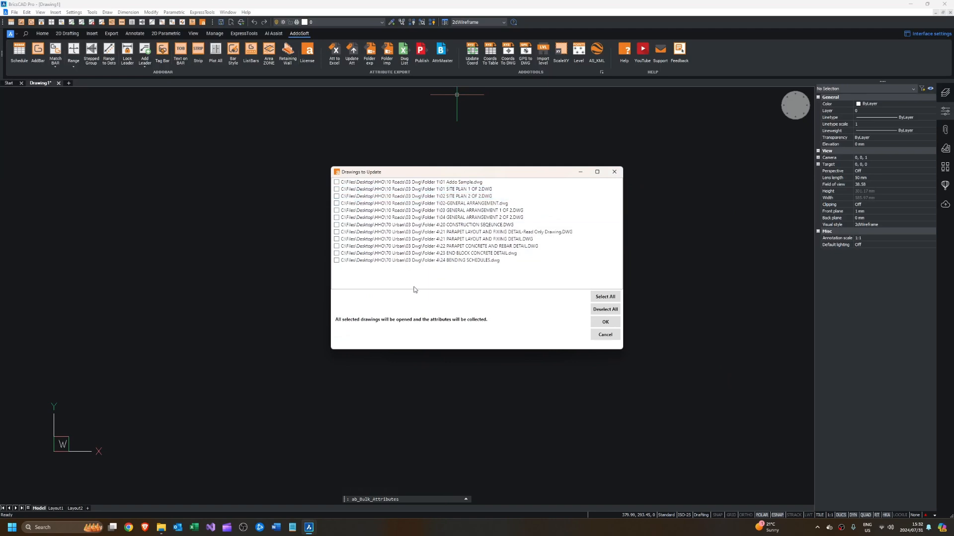
pyautogui.click(400, 203)
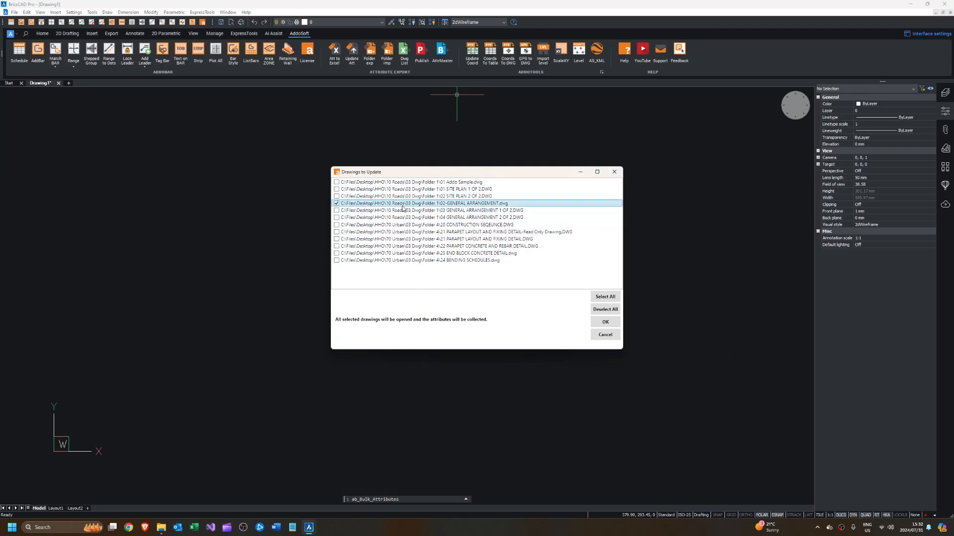
pyautogui.click(402, 225)
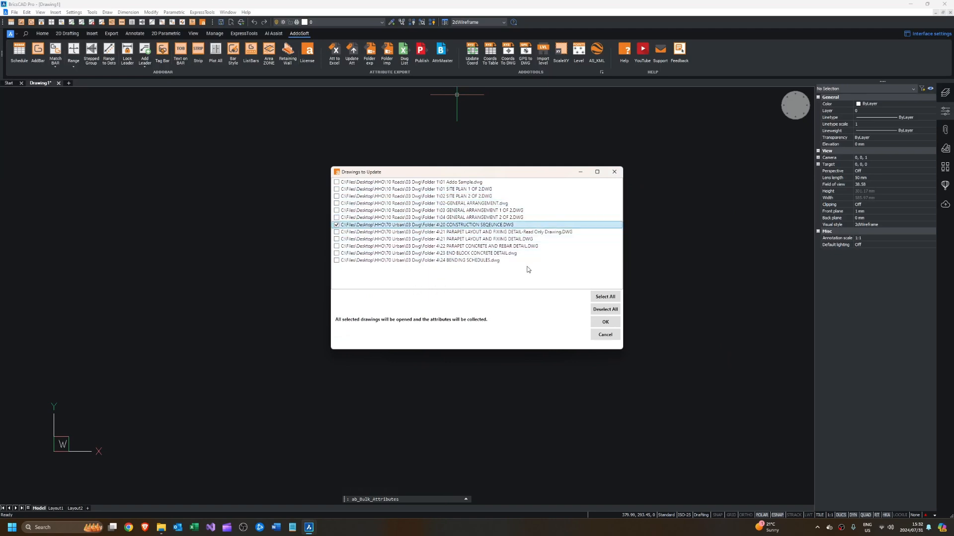
pyautogui.click(602, 297)
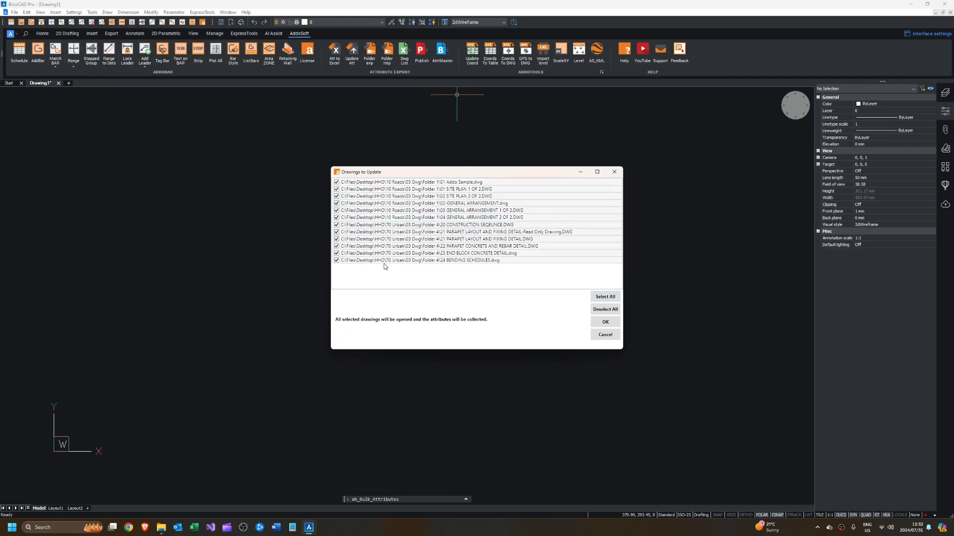
pyautogui.click(603, 323)
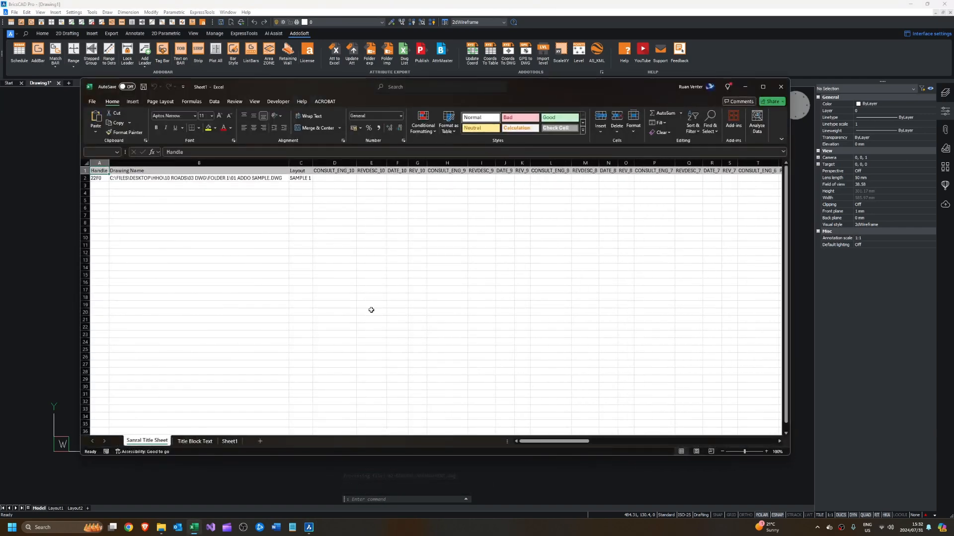
pyautogui.click(301, 178)
pyautogui.click(194, 441)
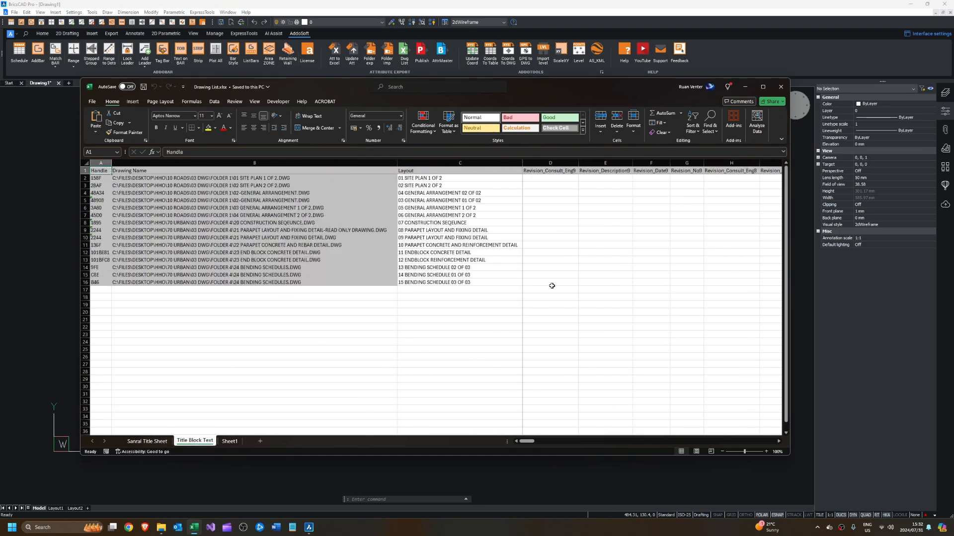
# Open 01 Addo Sample.dwg and 01 SITE PLAN 1 OF 2.DWG together from HHO > 10 Roads > 03 Dwg > Folder 1
pyautogui.click(161, 528)
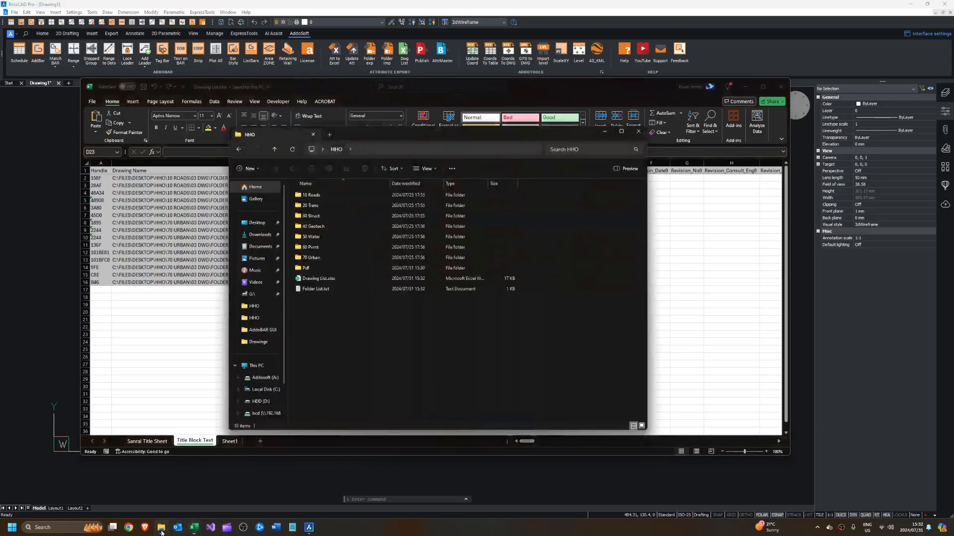
pyautogui.doubleClick(351, 197)
pyautogui.doubleClick(347, 197)
pyautogui.doubleClick(341, 196)
pyautogui.click(339, 197)
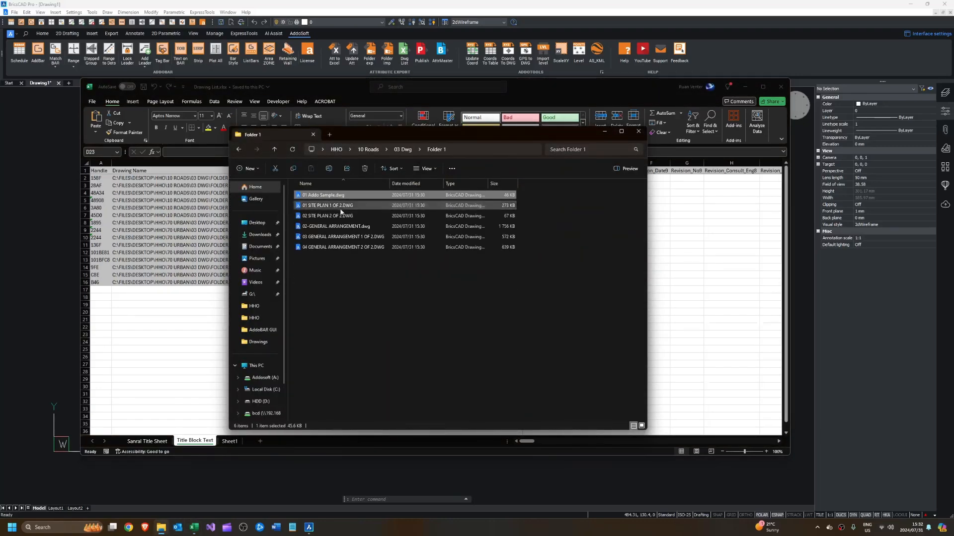
pyautogui.keyDown('ctrl'); pyautogui.click(333, 207); pyautogui.keyUp('ctrl')
pyautogui.press('Return')
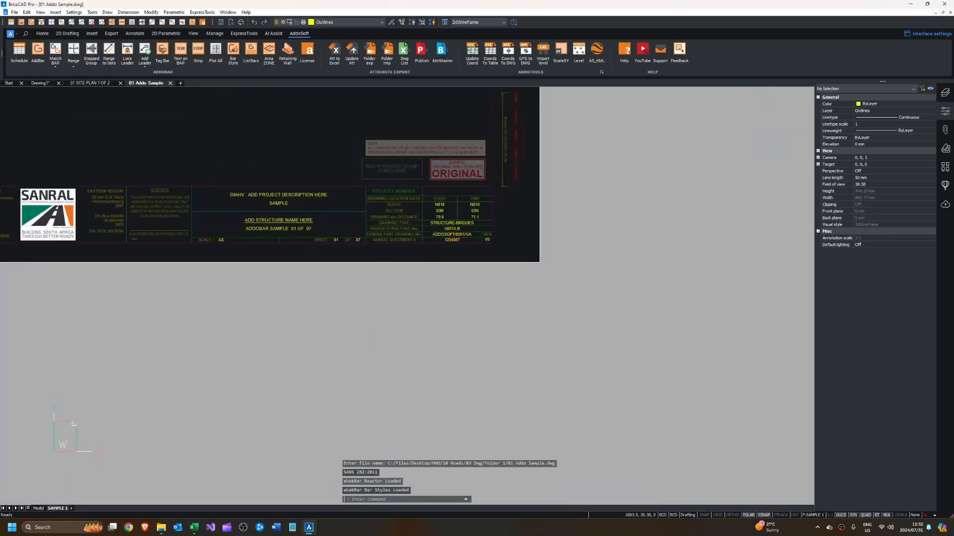
# Select the title block in 01 Addo Sample and check its block name and version attribute
pyautogui.scroll(5, 445, 237)
pyautogui.click(470, 250)
pyautogui.click(894, 277)
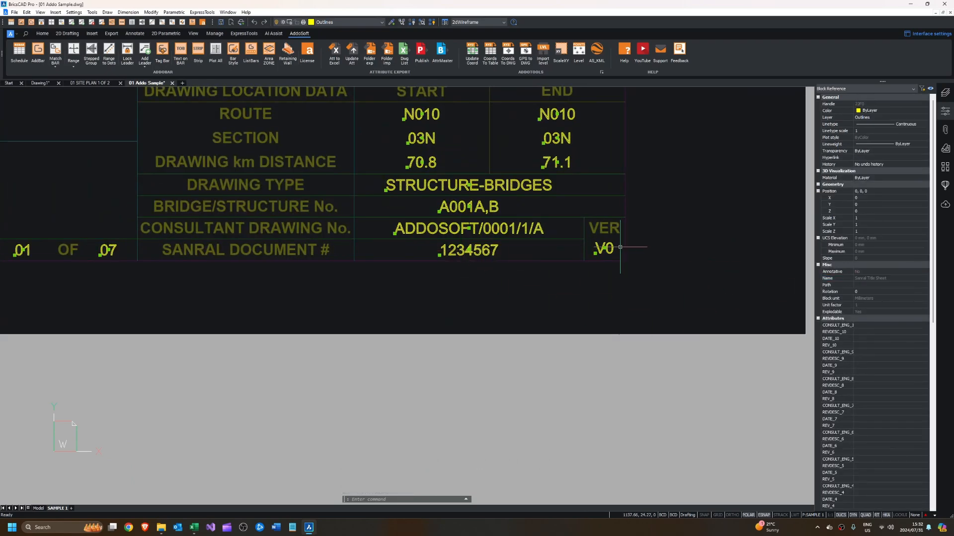
# Return to the Drawing List workbook and enter a new version in the VER attribute for 01 Addo Sample on the Sanral Title Sheet
pyautogui.click(197, 532)
pyautogui.click(147, 441)
pyautogui.moveTo(351, 320); pyautogui.dragTo(361, 304)
pyautogui.click(297, 179)
pyautogui.moveTo(559, 441); pyautogui.dragTo(700, 441)
pyautogui.click(527, 173)
pyautogui.click(534, 177)
pyautogui.press('Right')
pyautogui.press('Right')
pyautogui.press('Right')
pyautogui.press('Right')
pyautogui.press('Right')
pyautogui.press('Right')
pyautogui.press('Right')
pyautogui.press('Right')
pyautogui.press('Right')
pyautogui.press('Right')
pyautogui.press('Right')
pyautogui.press('Right')
pyautogui.press('Right')
pyautogui.press('Right')
pyautogui.press('Right')
pyautogui.press('Right')
pyautogui.press('Right')
pyautogui.press('Right')
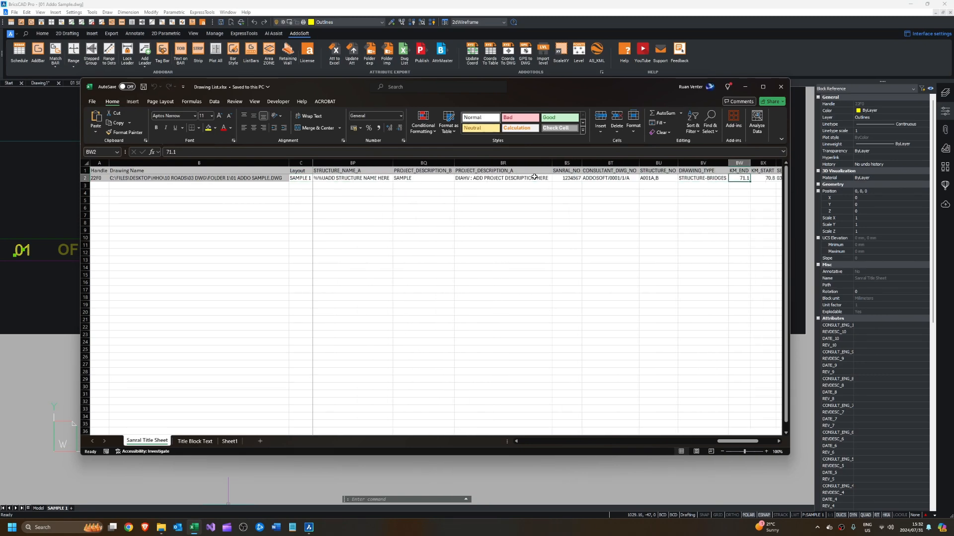
pyautogui.press('Left')
pyautogui.press('Left')
pyautogui.press('Left')
pyautogui.press('Left')
pyautogui.press('Left')
pyautogui.press('Left')
pyautogui.press('Left')
pyautogui.press('Left')
pyautogui.press('Left')
pyautogui.press('Left')
pyautogui.press('Left')
pyautogui.press('Left')
pyautogui.press('Left')
pyautogui.press('Left')
pyautogui.press('Left')
pyautogui.press('Left')
pyautogui.press('Left')
pyautogui.press('Left')
pyautogui.press('Left')
pyautogui.press('Left')
pyautogui.press('Left')
pyautogui.press('Left')
pyautogui.press('Left')
pyautogui.press('Left')
pyautogui.press('Left')
pyautogui.press('Left')
pyautogui.press('Left')
pyautogui.press('Left')
pyautogui.press('Left')
pyautogui.press('Left')
pyautogui.press('Left')
pyautogui.press('Left')
pyautogui.press('Left')
pyautogui.press('Left')
pyautogui.press('Left')
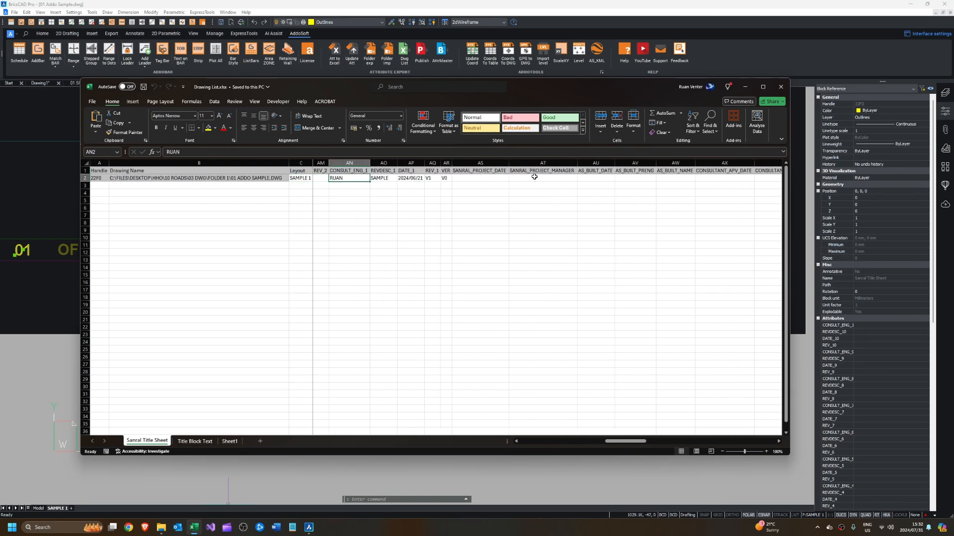
pyautogui.write('V')
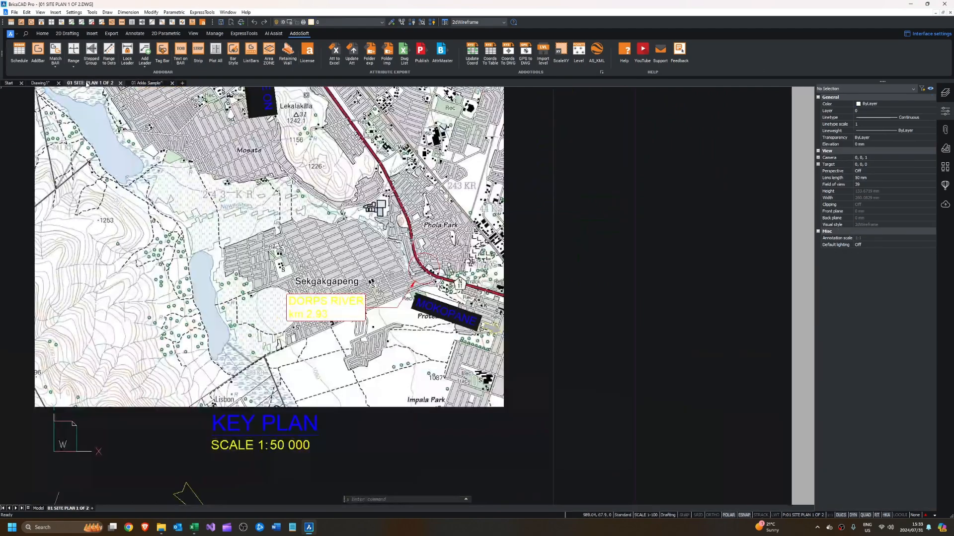
# Select the title block in 01 SITE PLAN 1 OF 2 and check its block name and version attribute
pyautogui.scroll(-5, 417, 375)
pyautogui.moveTo(417, 392); pyautogui.dragTo(406, 89, button='middle')
pyautogui.scroll(-3, 464, 228)
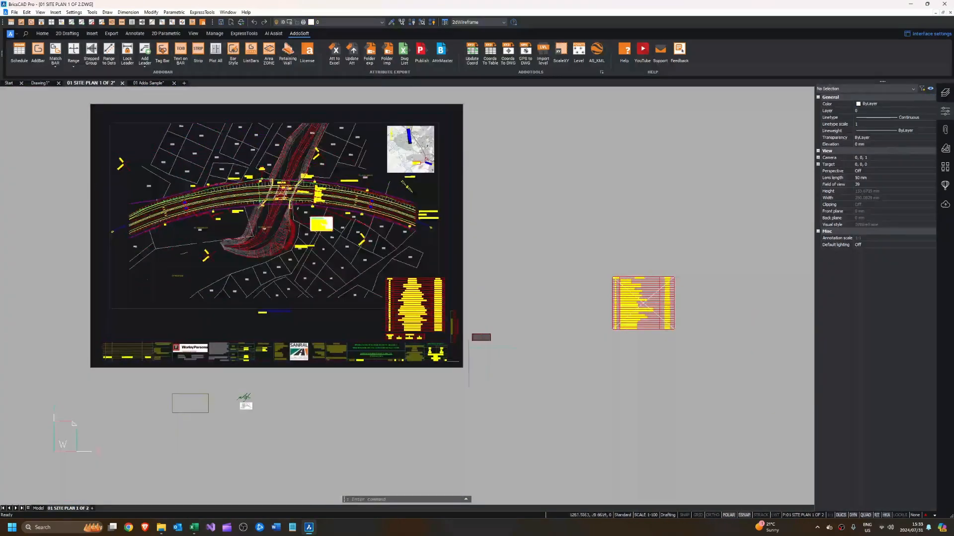
pyautogui.scroll(8, 446, 360)
pyautogui.click(319, 376)
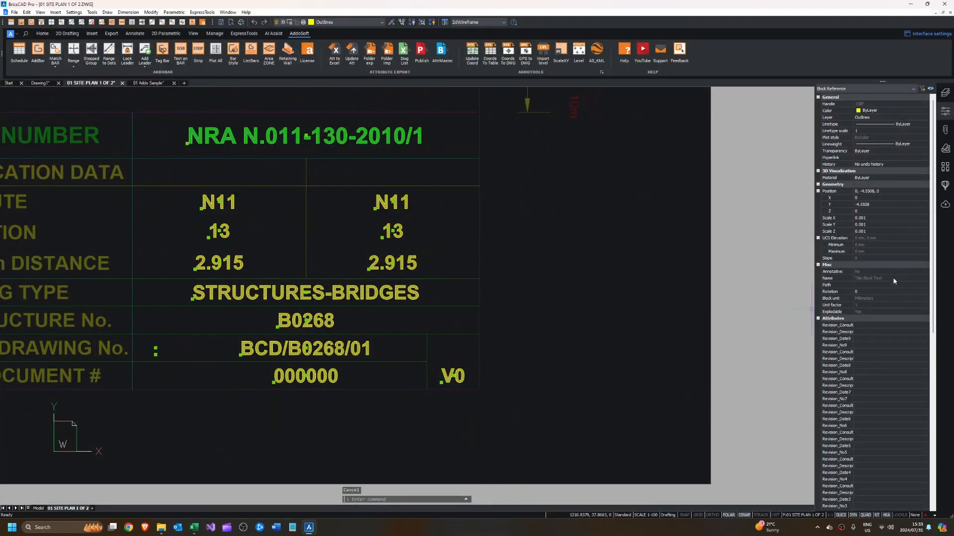
pyautogui.click(843, 279)
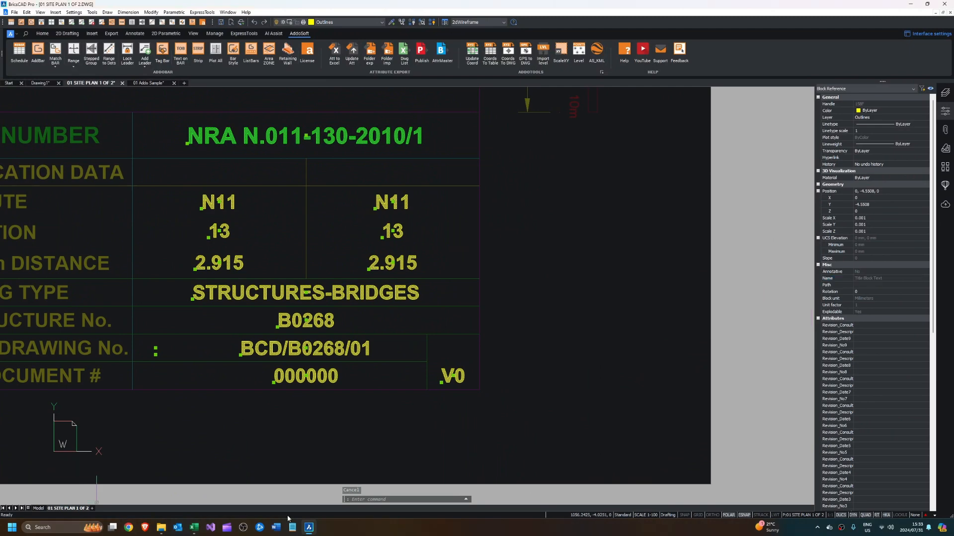
# Set Drawing_Version to V9 for every drawing on the workbook's Title Block Text sheet
pyautogui.click(194, 527)
pyautogui.click(195, 442)
pyautogui.click(431, 201)
pyautogui.press('Right')
pyautogui.press('Right')
pyautogui.press('Right')
pyautogui.press('Right')
pyautogui.press('Right')
pyautogui.press('Right')
pyautogui.press('Right')
pyautogui.press('Right')
pyautogui.press('Right')
pyautogui.press('Right')
pyautogui.press('Right')
pyautogui.press('Right')
pyautogui.press('Right')
pyautogui.press('Right')
pyautogui.press('Right')
pyautogui.press('Right')
pyautogui.press('Right')
pyautogui.press('Right')
pyautogui.press('Right')
pyautogui.press('Right')
pyautogui.press('Right')
pyautogui.press('Right')
pyautogui.press('Right')
pyautogui.press('Right')
pyautogui.press('Right')
pyautogui.press('Right')
pyautogui.press('Up')
pyautogui.press('Up')
pyautogui.press('Up')
pyautogui.write('V9')
pyautogui.press('Return')
pyautogui.write('V9')
pyautogui.press('Return')
pyautogui.moveTo(716, 178); pyautogui.dragTo(728, 188)
pyautogui.doubleClick(734, 188)
pyautogui.click(674, 343)
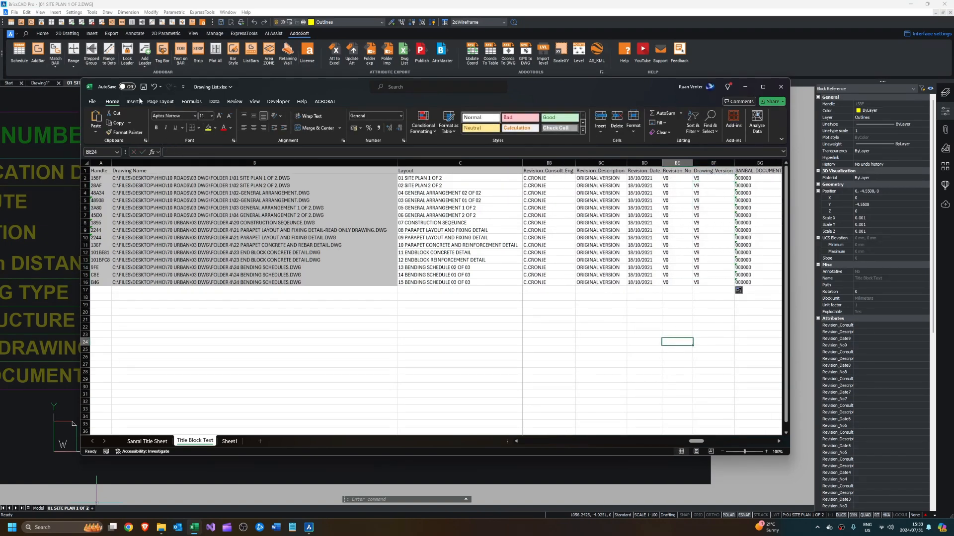
# Close the Drawing List workbook with its edits kept and close both open drawings without saving them
pyautogui.click(780, 87)
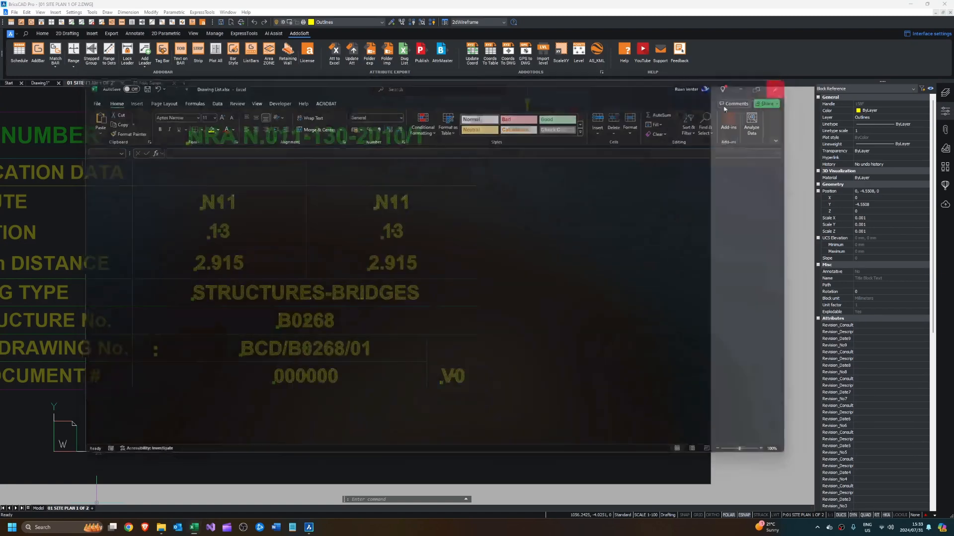
pyautogui.click(122, 83)
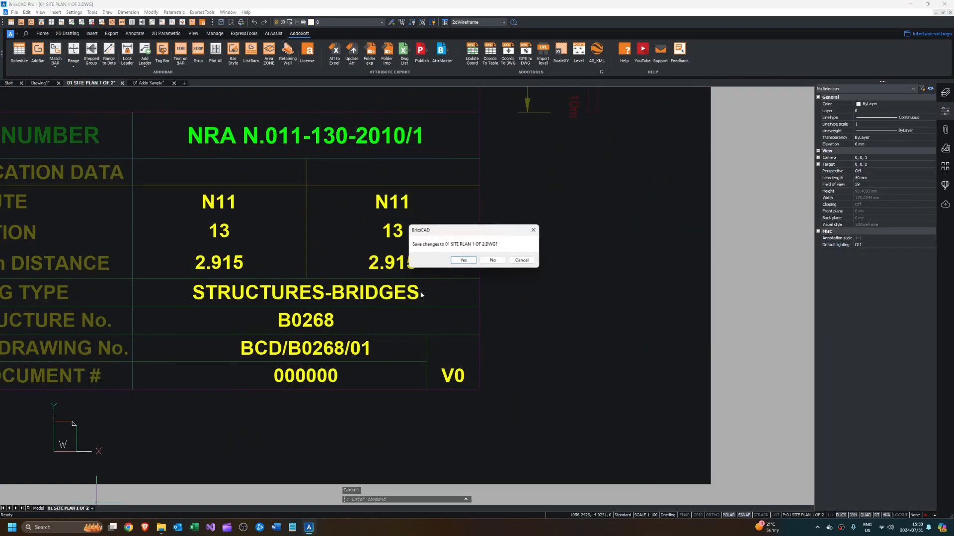
pyautogui.click(499, 262)
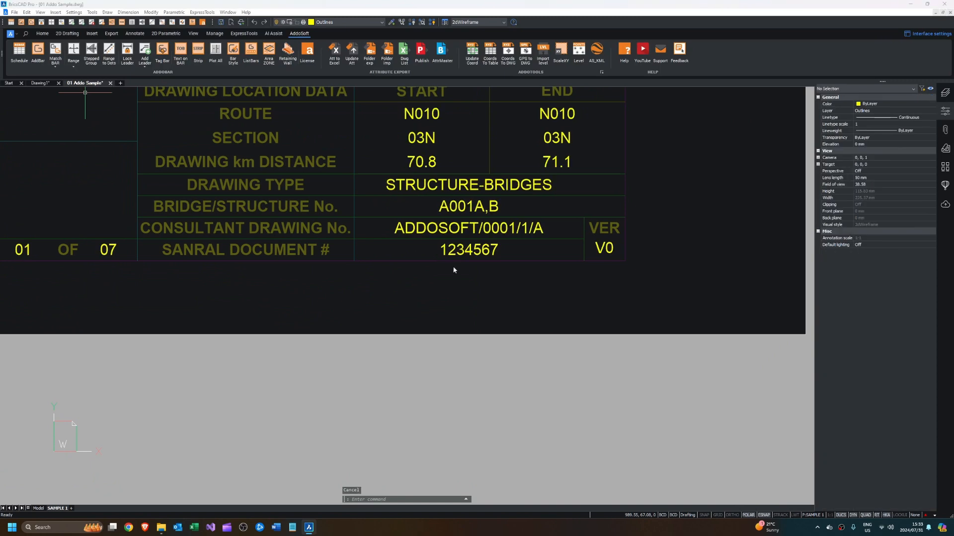
pyautogui.click(492, 261)
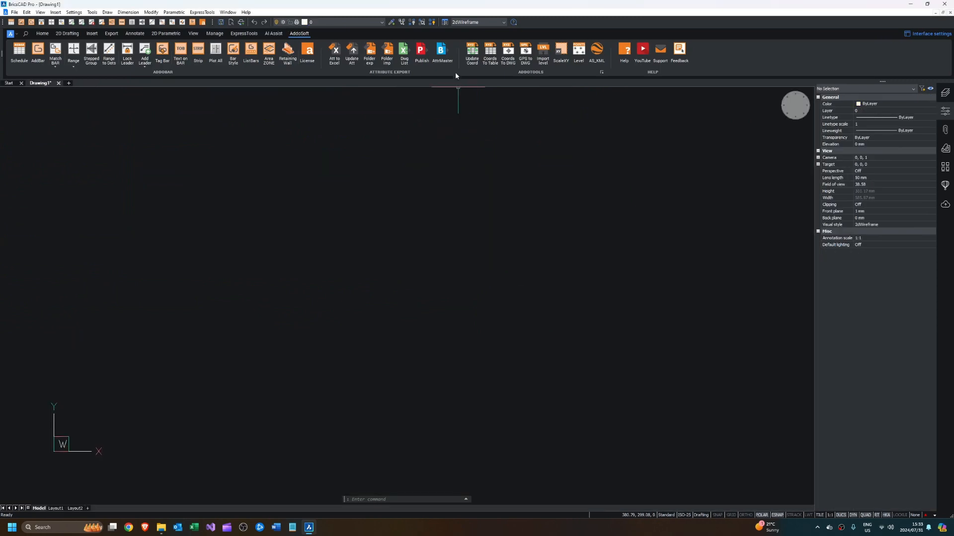
# Reopen Attribute Master and update the attributes of all listed drawings from Drawing List.xlsx in the HHO folder
pyautogui.click(446, 60)
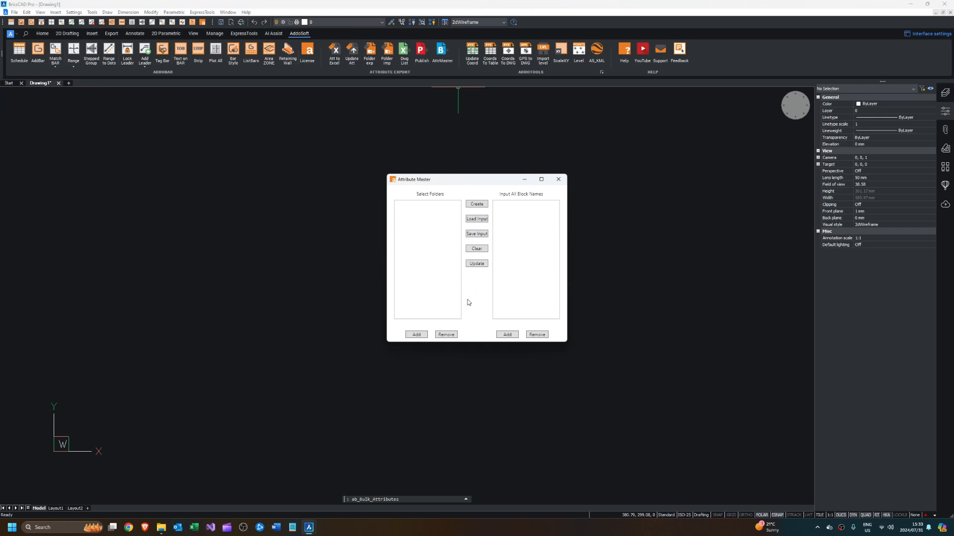
pyautogui.click(480, 264)
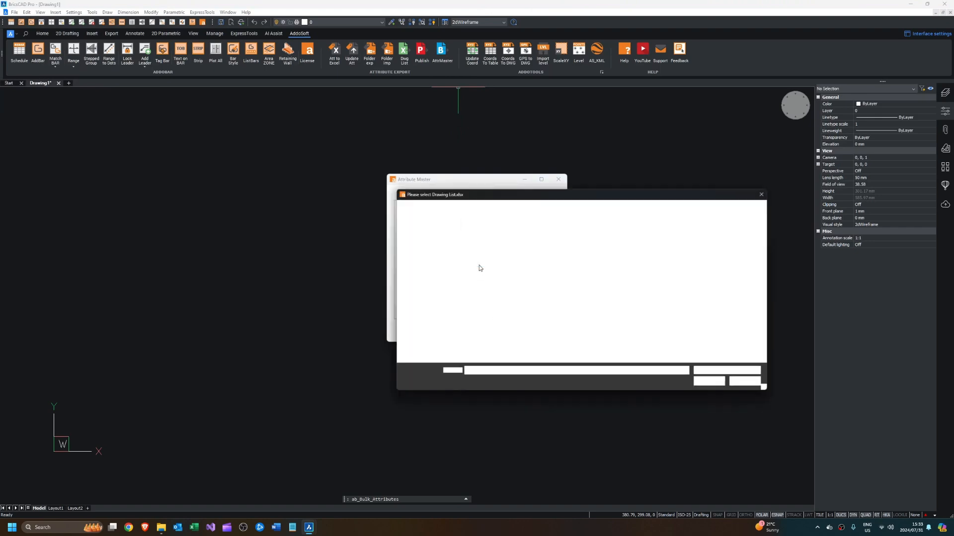
pyautogui.click(479, 329)
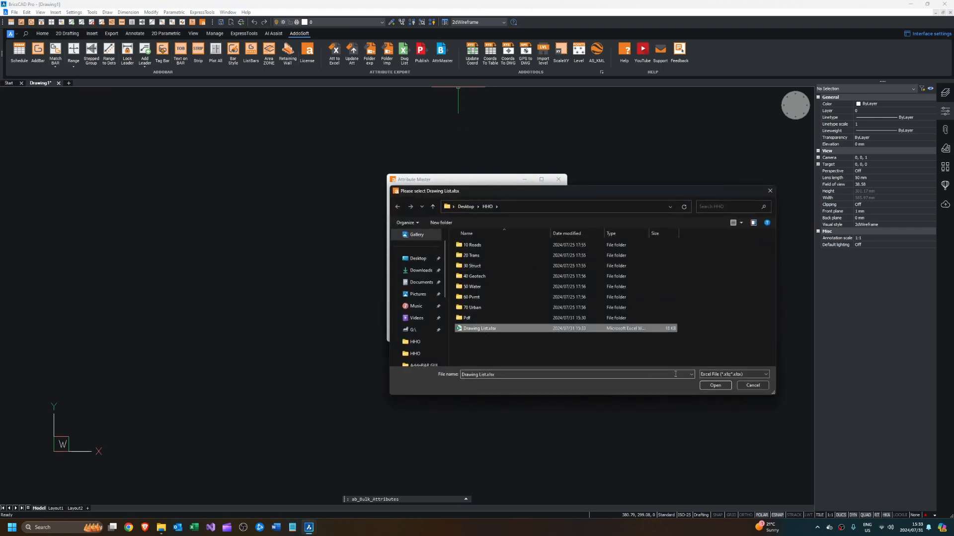
pyautogui.click(713, 387)
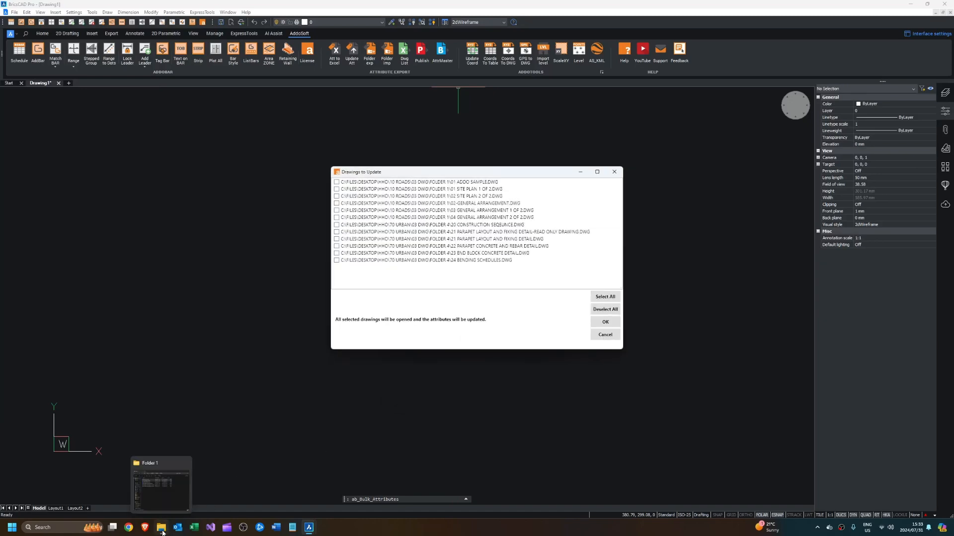
pyautogui.click(597, 301)
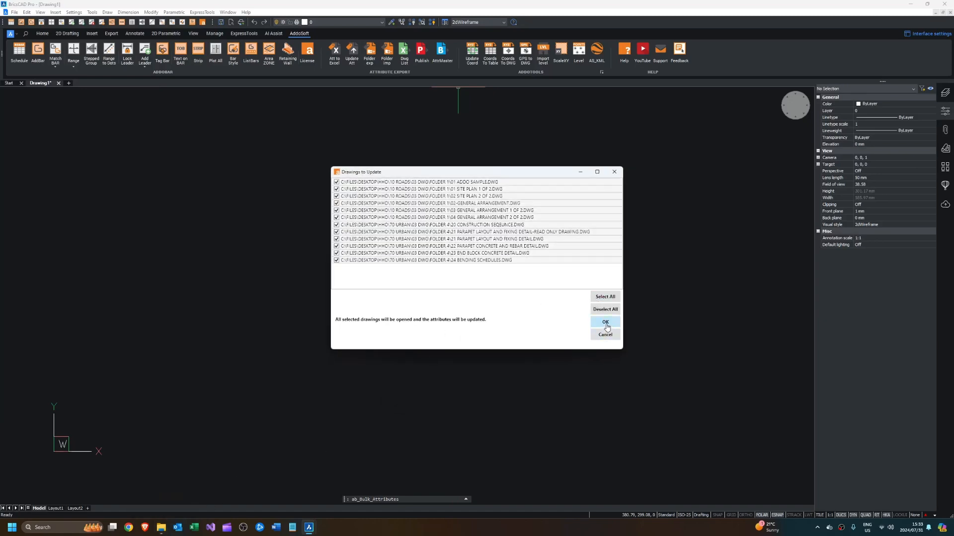
pyautogui.click(606, 323)
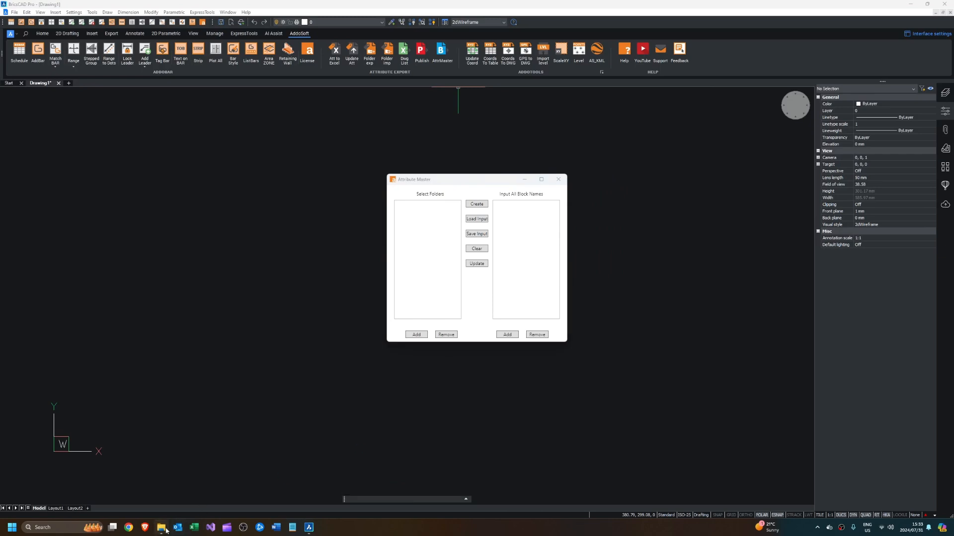
# Check the modified times of the drawings in Folder 1 of 10 Roads and Folder 4 of 70 Urban while the update runs
pyautogui.click(165, 530)
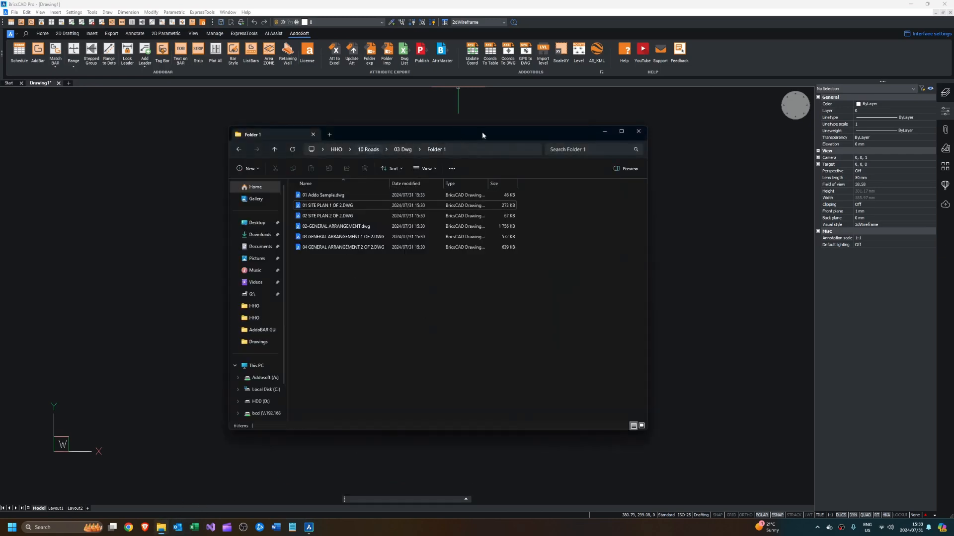
pyautogui.moveTo(494, 132); pyautogui.dragTo(595, 136)
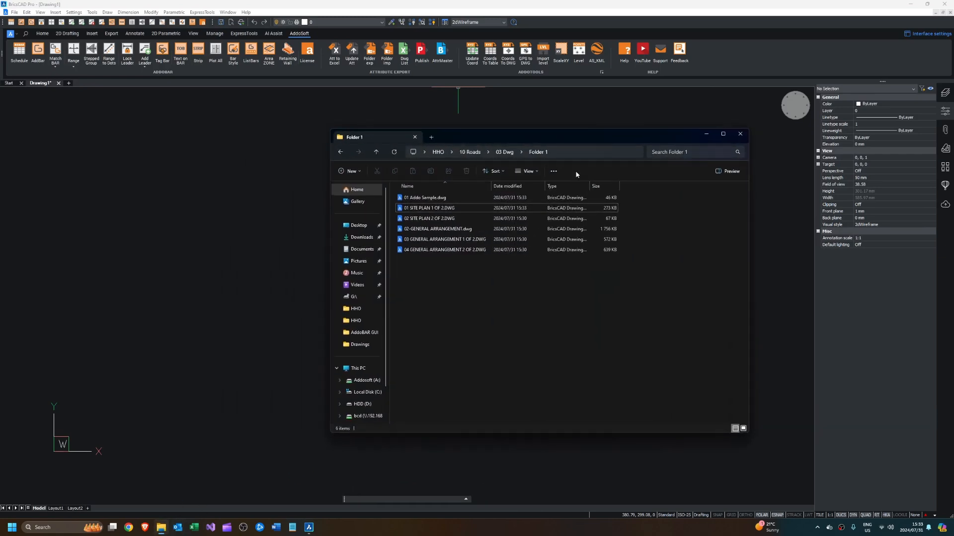
pyautogui.click(532, 219)
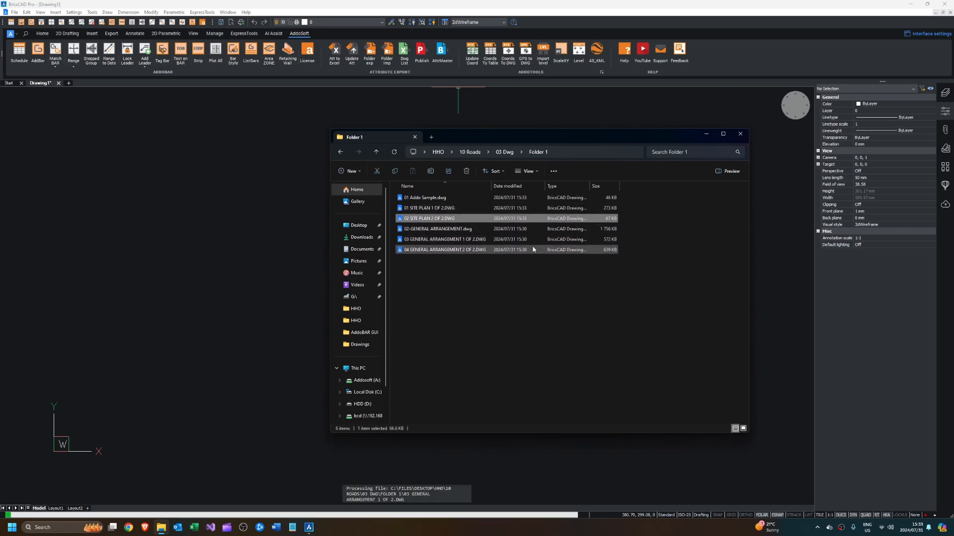
pyautogui.click(438, 152)
pyautogui.doubleClick(422, 262)
pyautogui.doubleClick(439, 200)
pyautogui.doubleClick(438, 199)
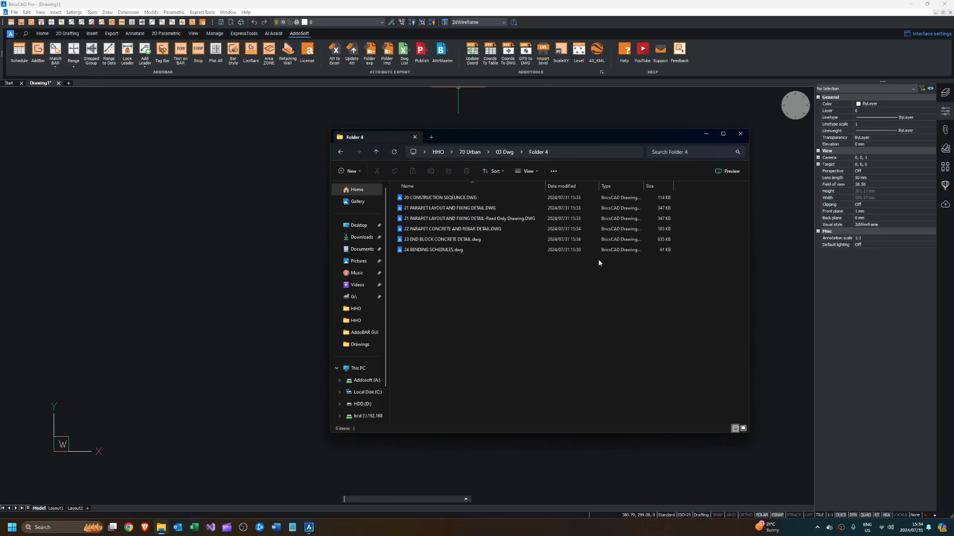
pyautogui.moveTo(263, 232); pyautogui.dragTo(26, 150)
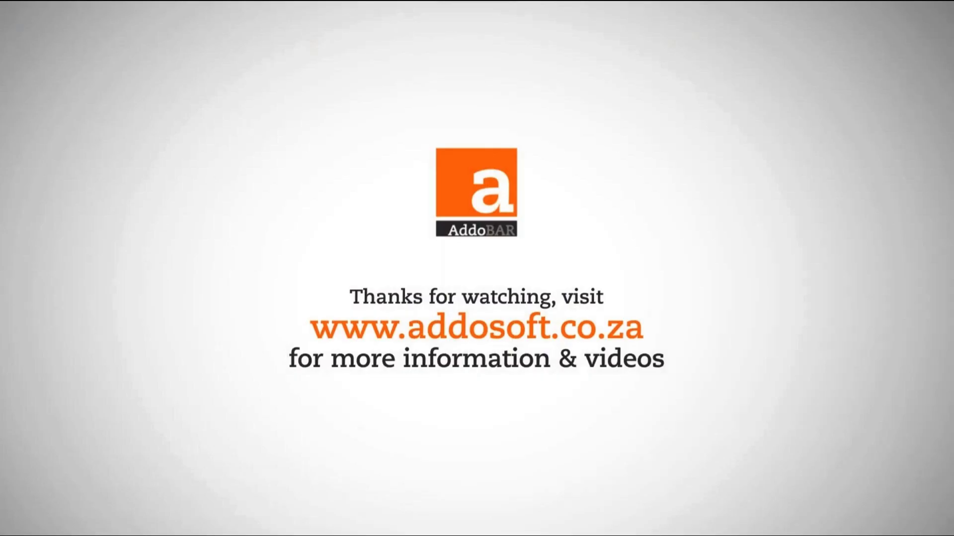